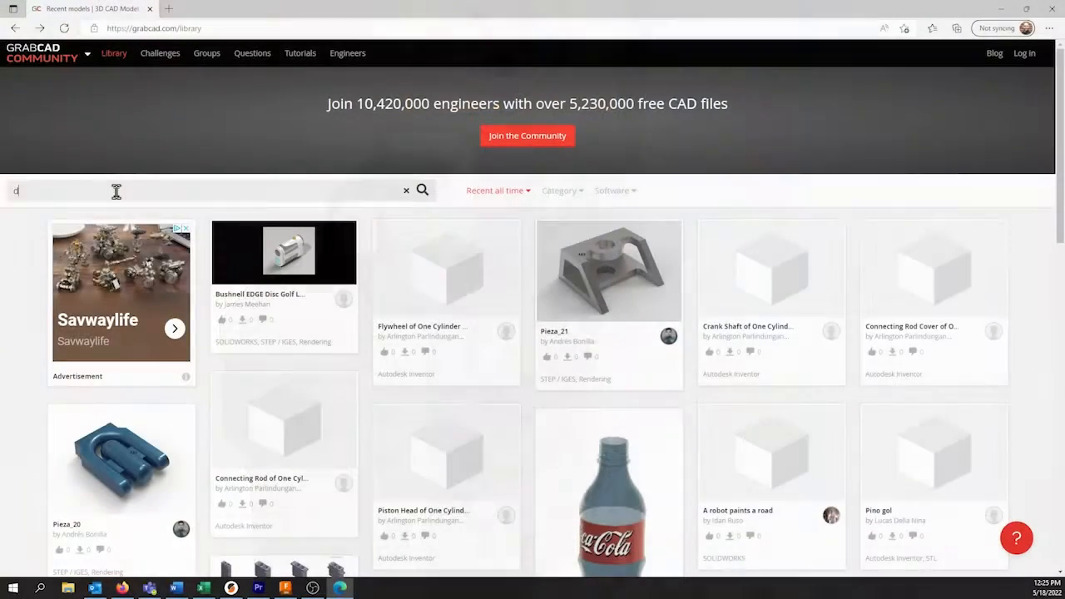
Search the model library for "dust sensor" and open the Dust sensor GP2Y1010AU0F model page to review its contents.
{"action": "type", "text": "dust sensor"}
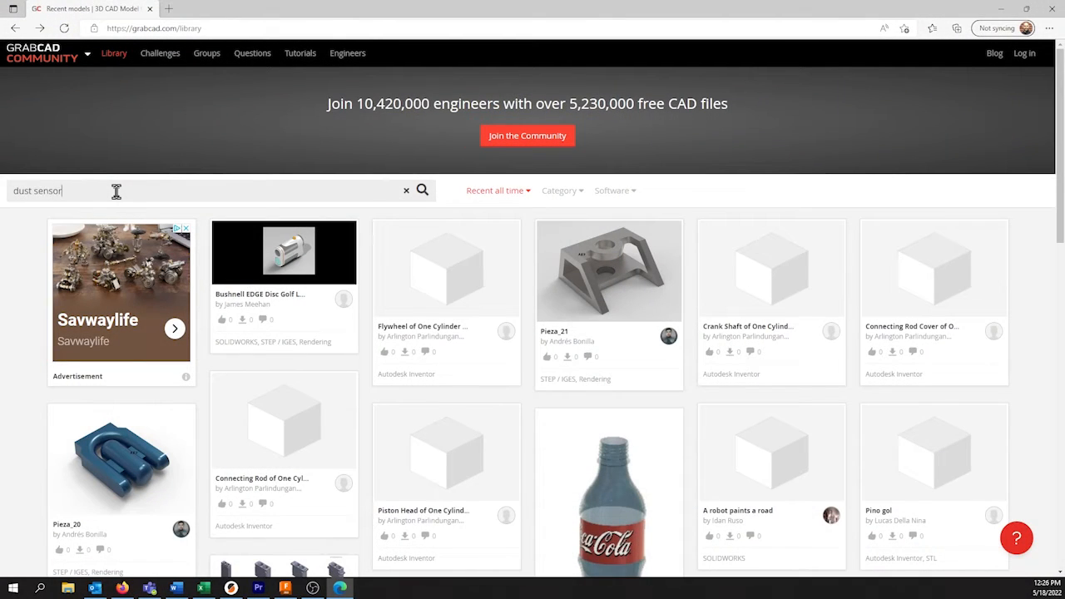
{"action": "key", "text": "Return"}
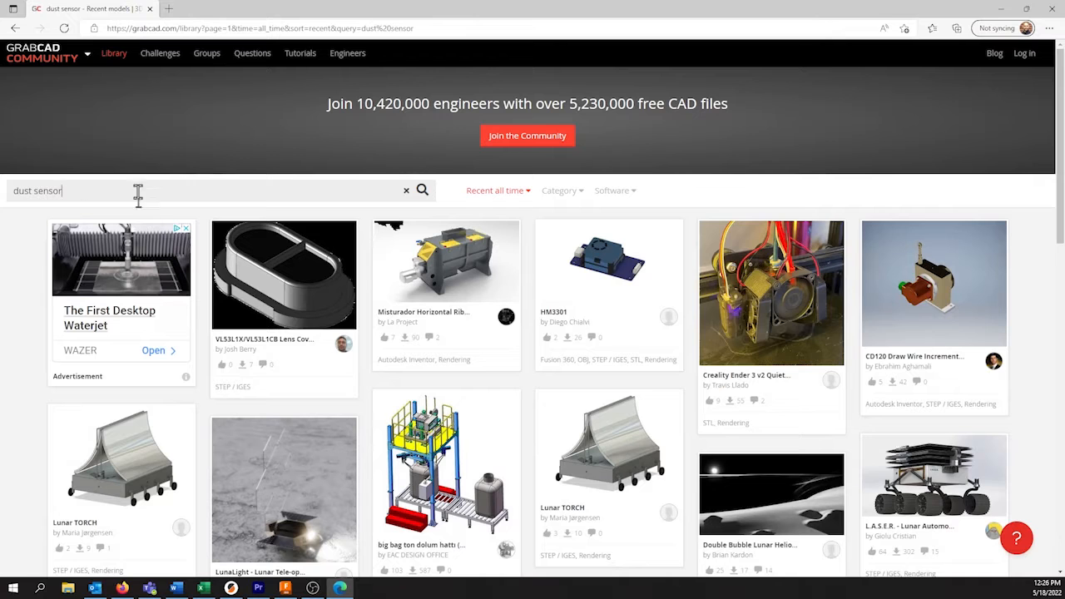
{"action": "scroll", "coordinate": [850, 344], "scroll_direction": "down", "scroll_amount": 6}
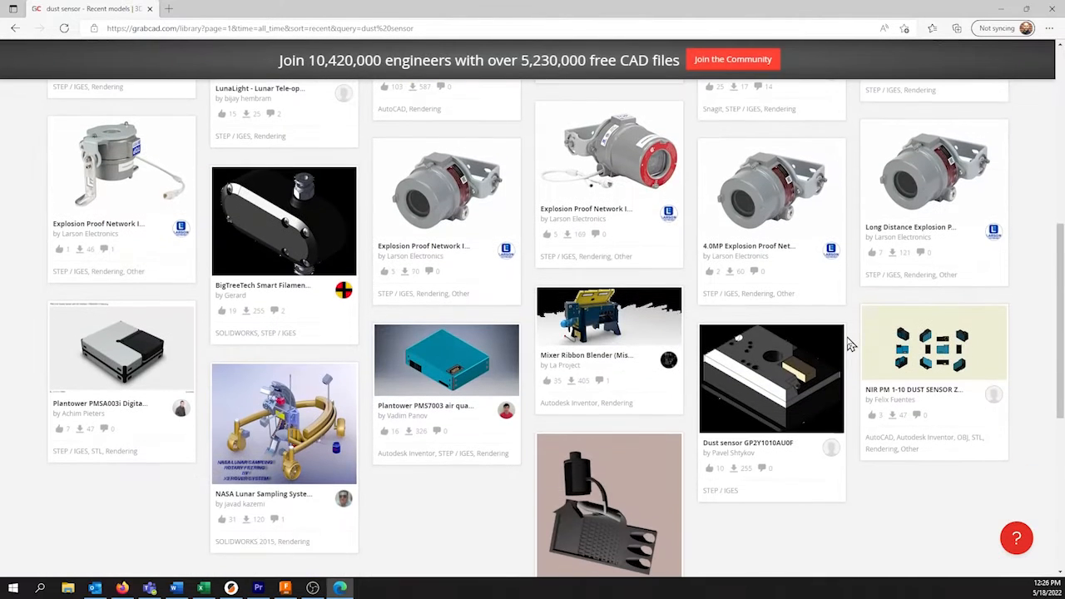
{"action": "left_click", "coordinate": [765, 397]}
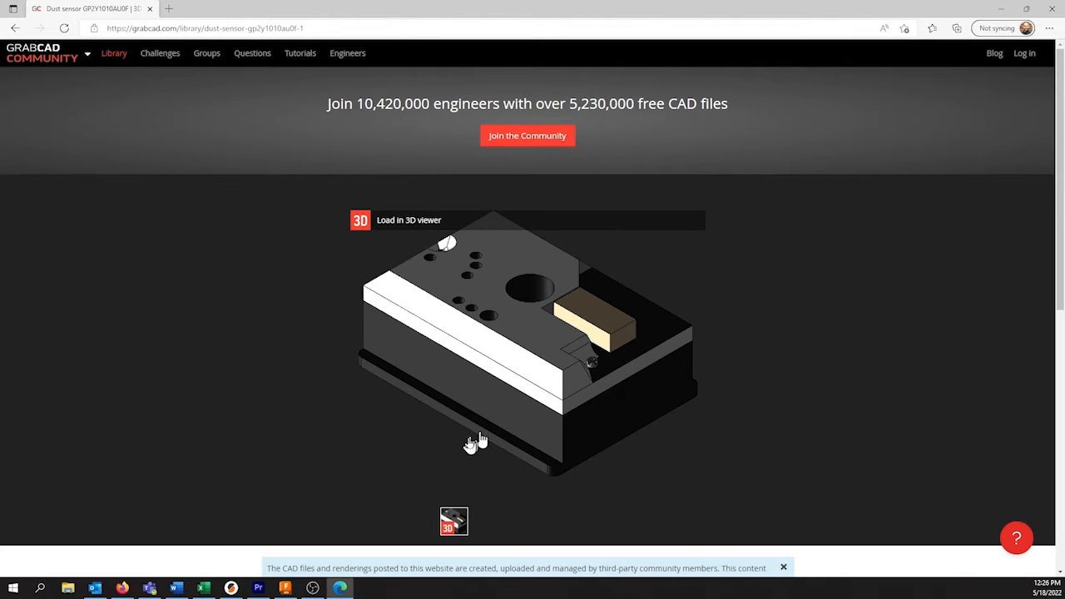
{"action": "scroll", "coordinate": [478, 440], "scroll_direction": "down", "scroll_amount": 4}
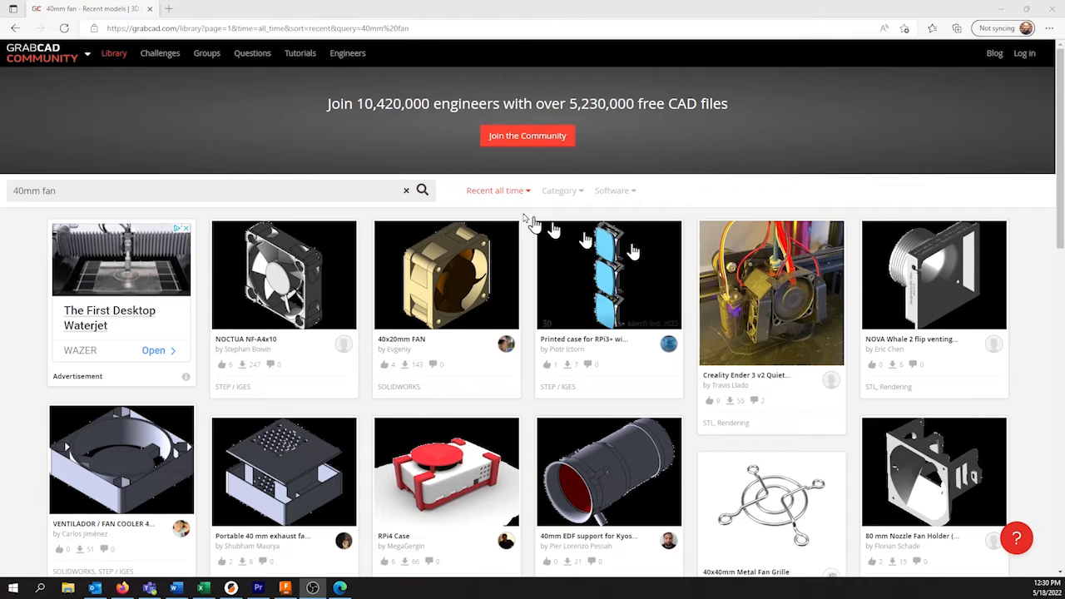
Open the 40x20mm FAN and ESP8266 NodeMCU model pages, then open the second file in the NodeMCU file list.
{"action": "left_click", "coordinate": [436, 279]}
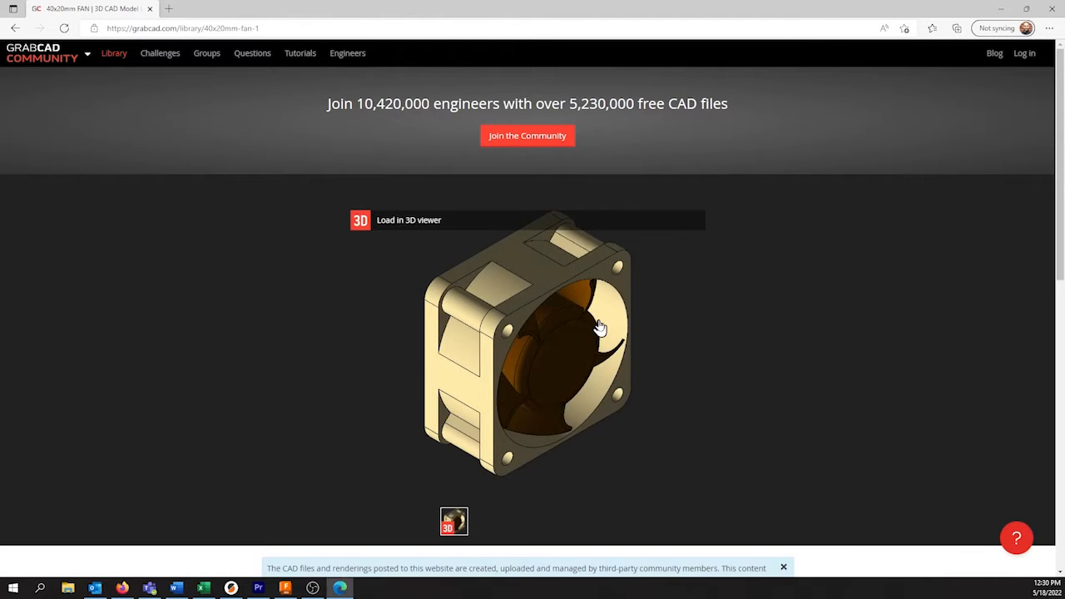
{"action": "scroll", "coordinate": [599, 327], "scroll_direction": "down", "scroll_amount": 4}
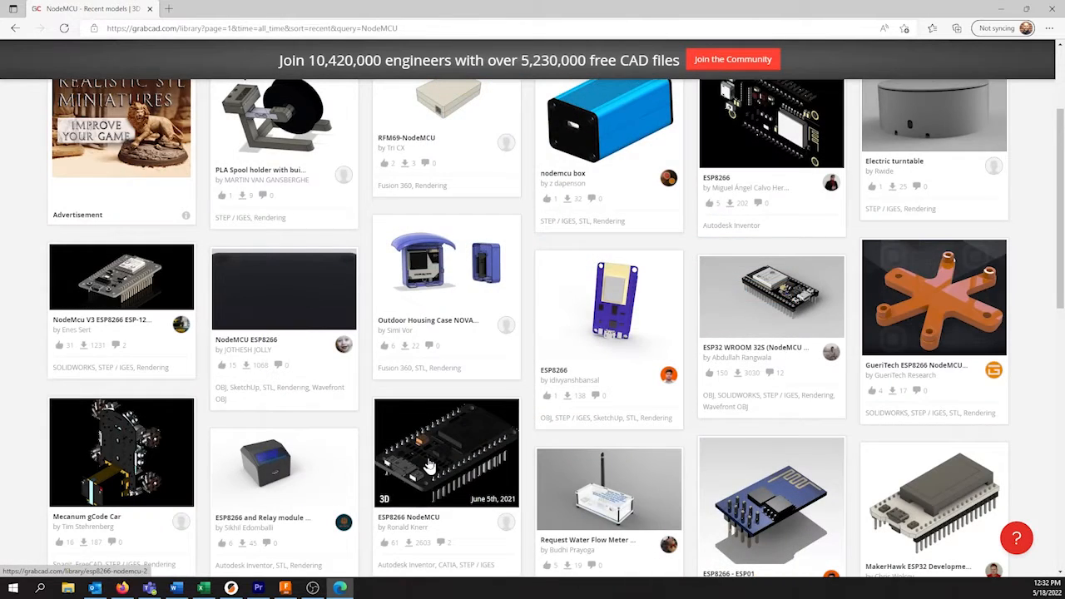
{"action": "left_click", "coordinate": [429, 466]}
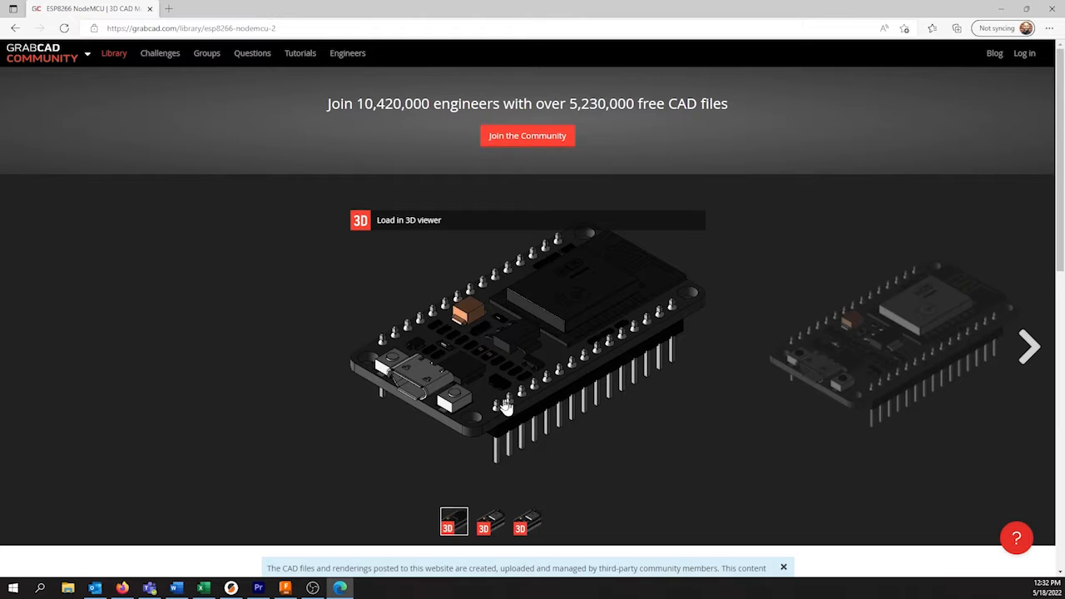
{"action": "scroll", "coordinate": [535, 295], "scroll_direction": "down", "scroll_amount": 5}
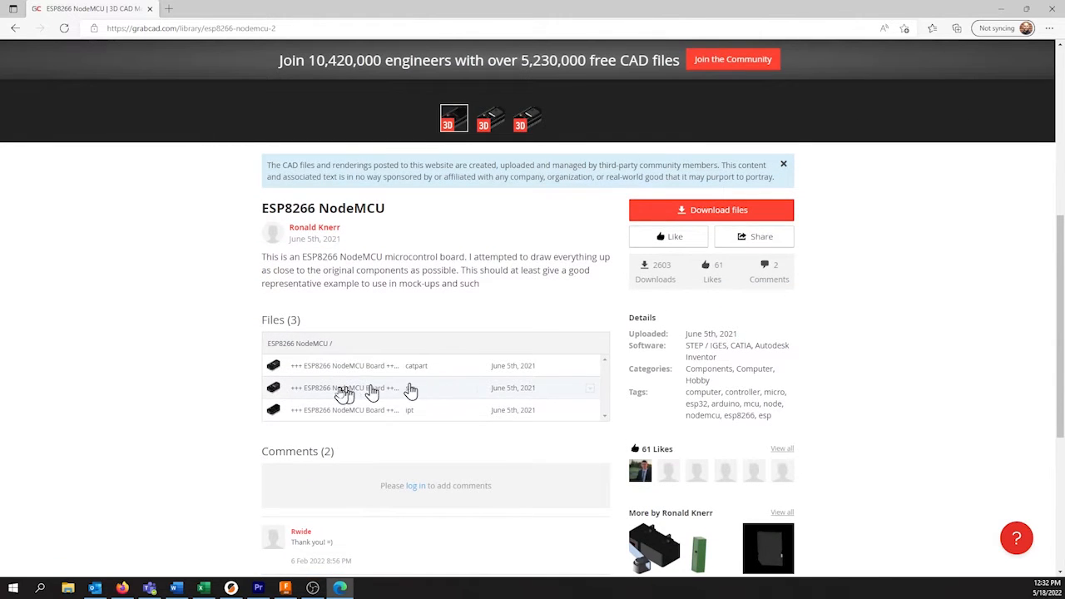
{"action": "left_click", "coordinate": [340, 390]}
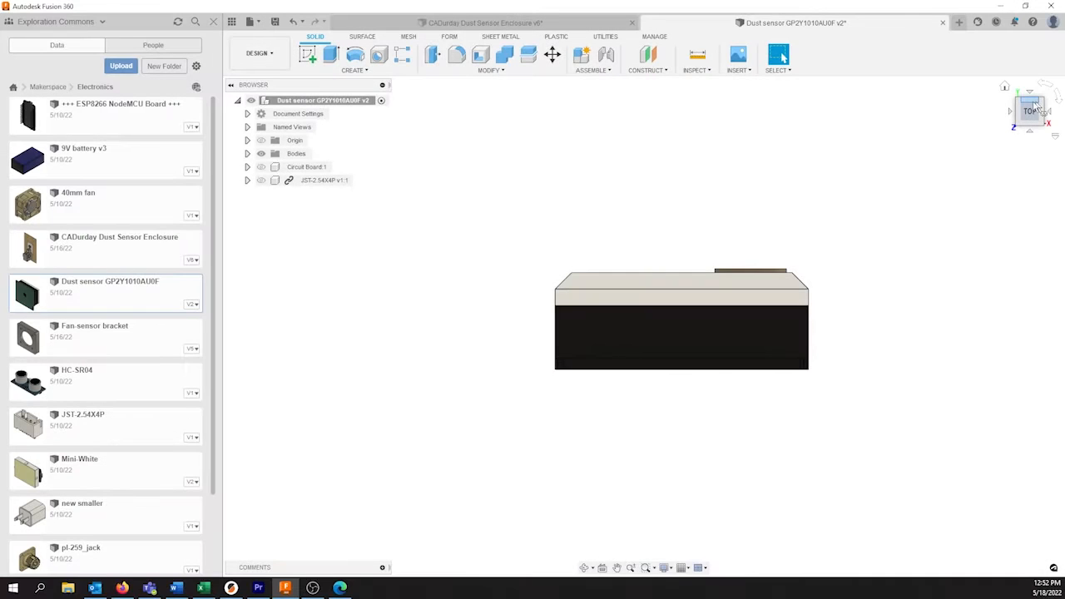
Show the JST-2.54X4P connector and Circuit Board components in the Dust sensor GP2Y1010AU0F design.
{"action": "left_click_drag", "start_coordinate": [679, 228], "coordinate": [682, 321]}
{"action": "middle_click_drag", "start_coordinate": [682, 321], "coordinate": [678, 321], "text": "shift"}
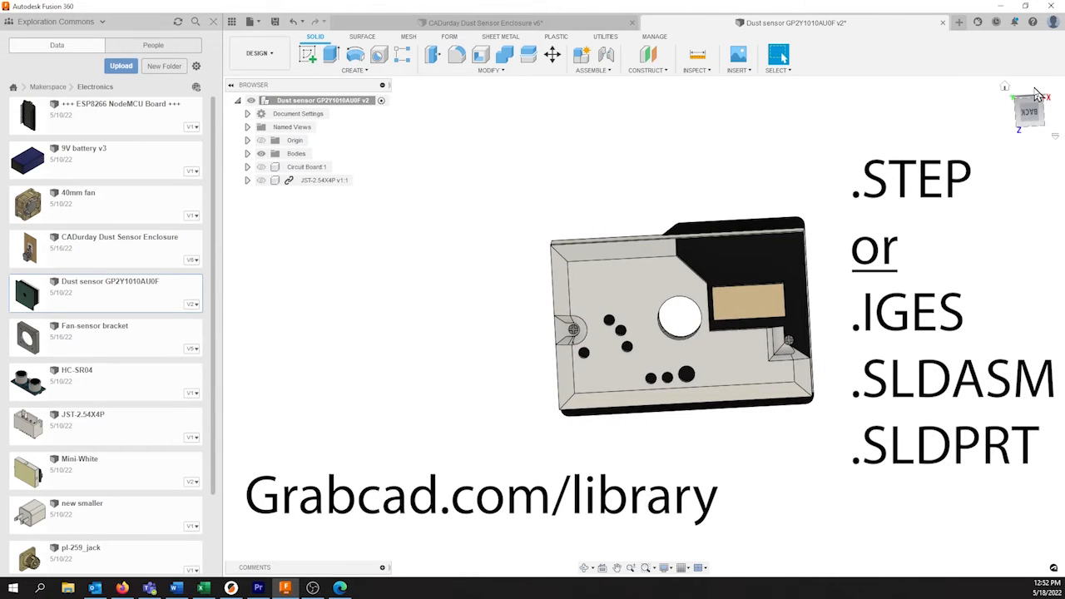
{"action": "left_click", "coordinate": [261, 180]}
{"action": "left_click", "coordinate": [261, 167]}
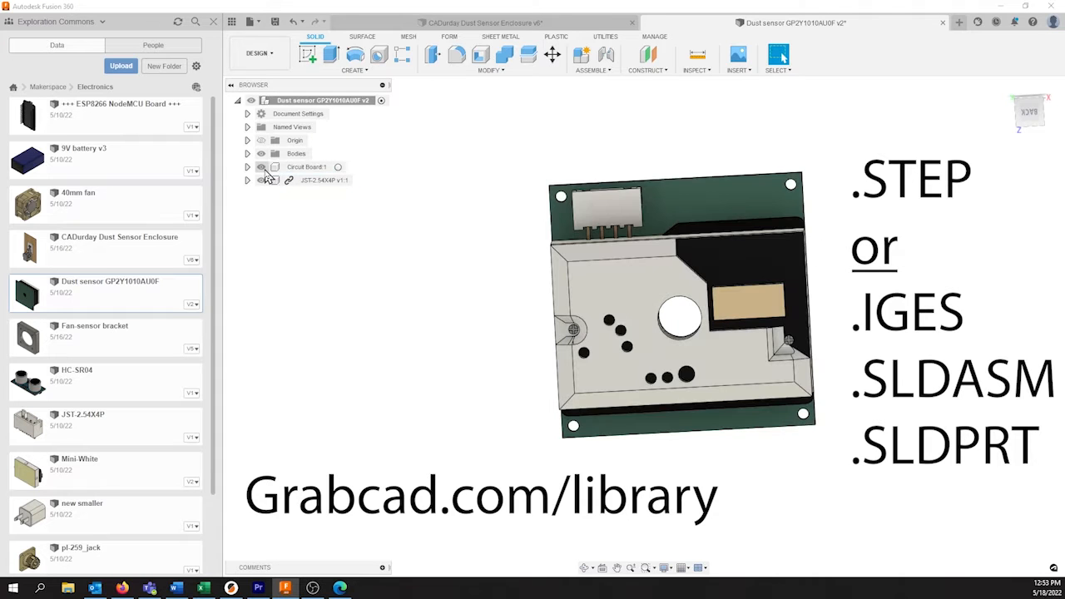
{"action": "middle_click_drag", "start_coordinate": [572, 230], "coordinate": [948, 228], "text": "shift"}
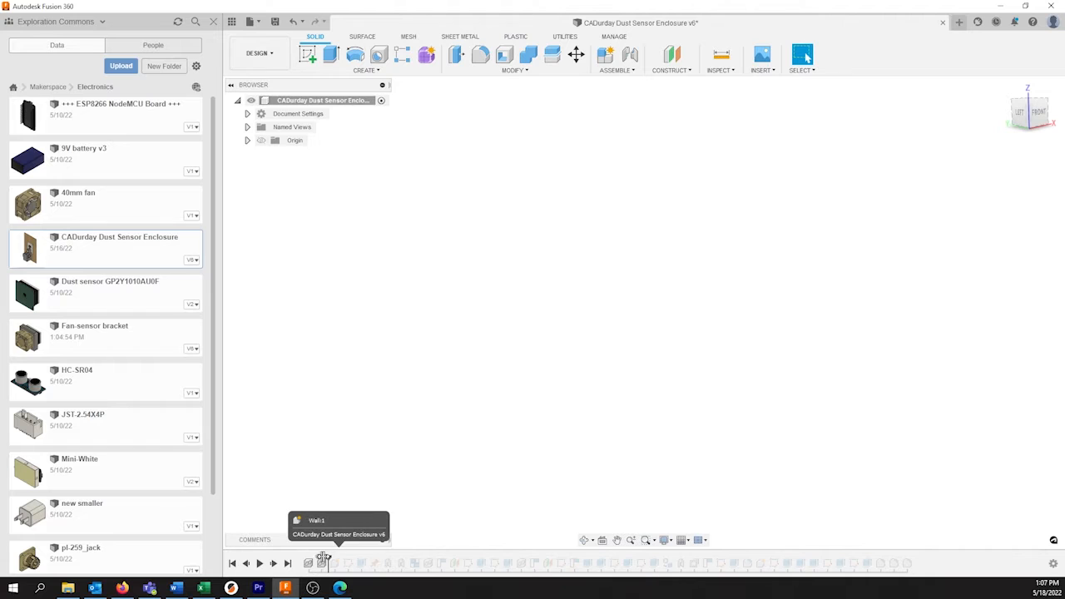
Roll the enclosure design's timeline forward past the wall's Extrude1 feature and close the list of project files.
{"action": "left_click_drag", "start_coordinate": [323, 559], "coordinate": [328, 563]}
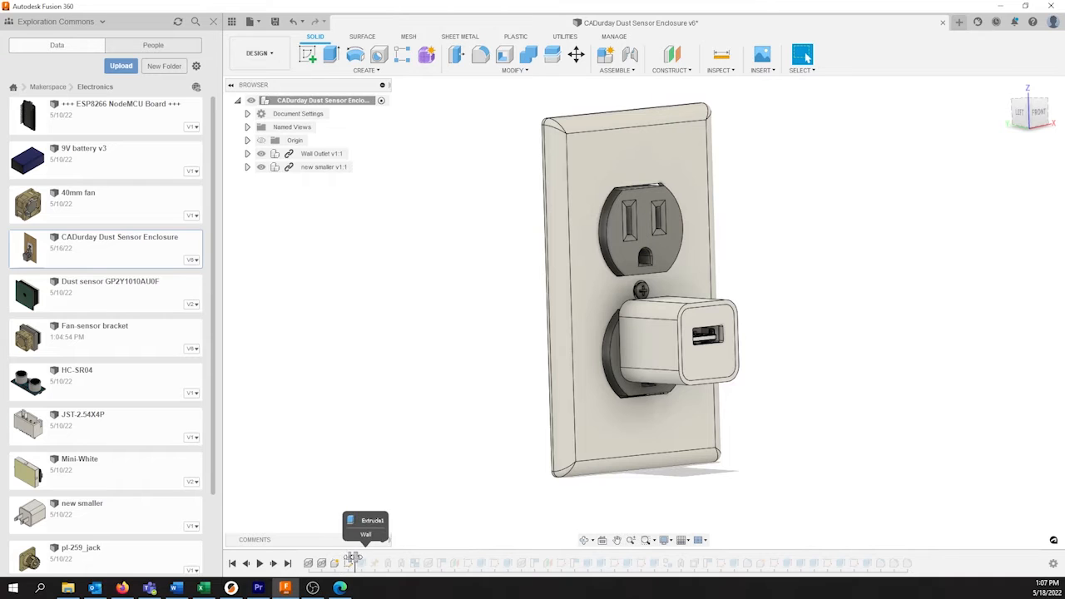
{"action": "left_click_drag", "start_coordinate": [353, 557], "coordinate": [367, 564]}
{"action": "scroll", "coordinate": [469, 351], "scroll_direction": "down", "scroll_amount": 8}
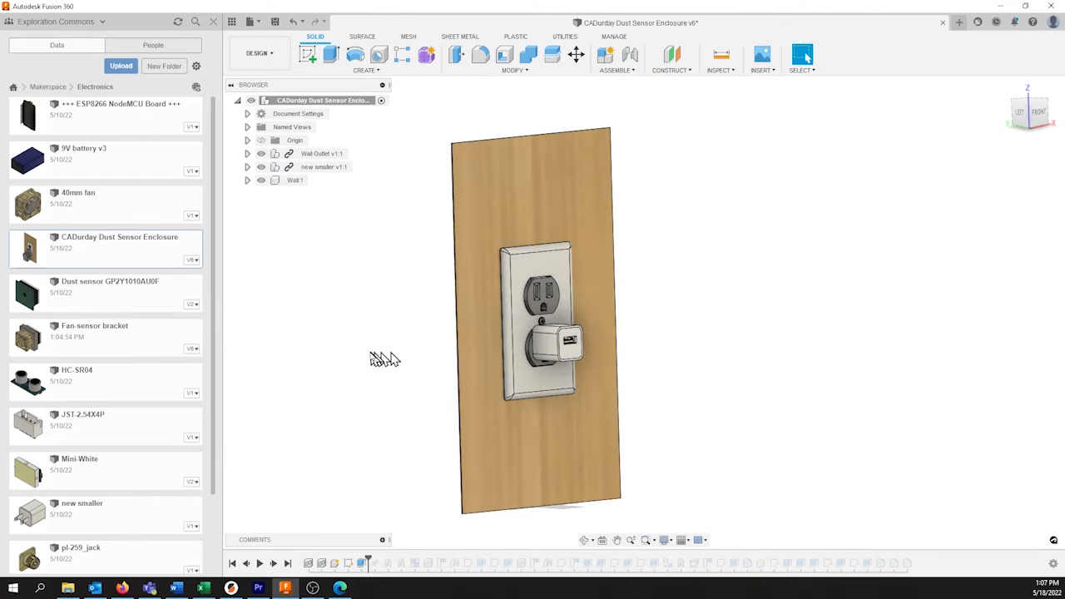
{"action": "left_click", "coordinate": [214, 22]}
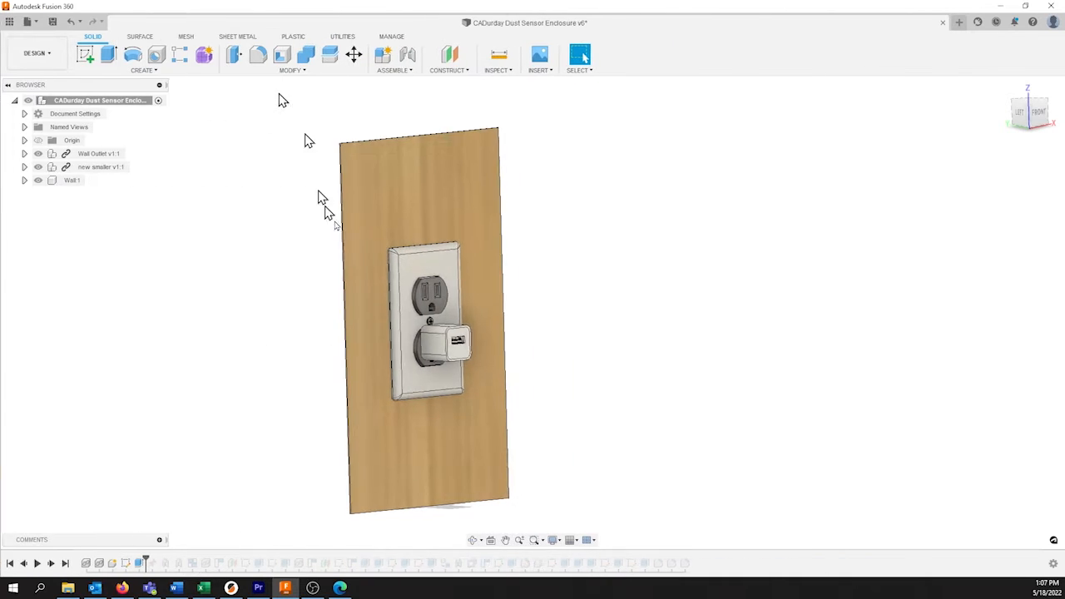
{"action": "middle_click_drag", "start_coordinate": [277, 319], "coordinate": [365, 312]}
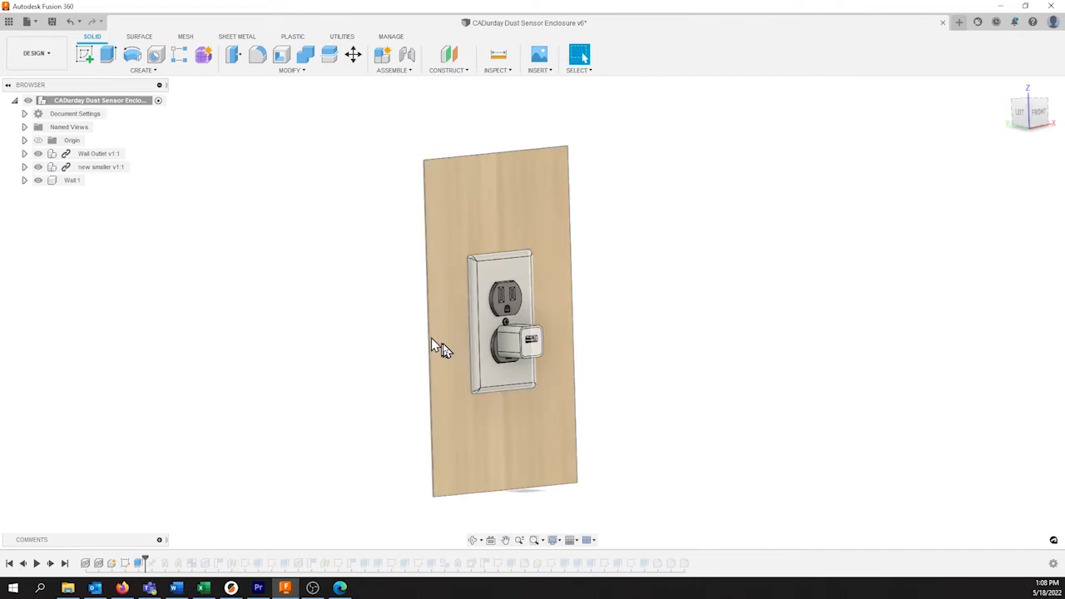
{"action": "scroll", "coordinate": [444, 351], "scroll_direction": "up", "scroll_amount": 2}
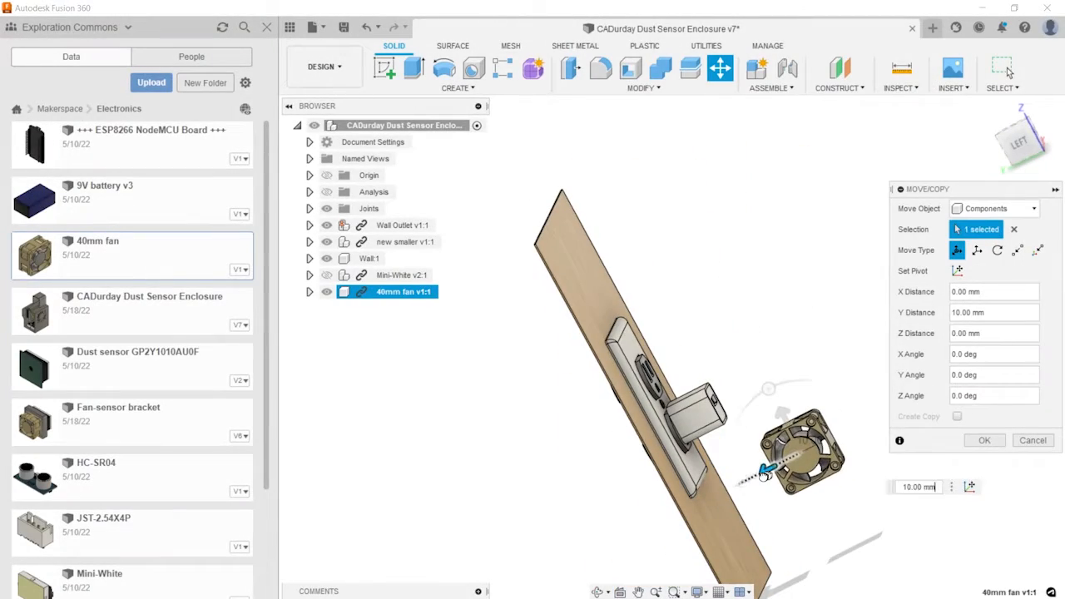
Move the 40mm fan component in front of the wall, directly below the wall outlet plate.
{"action": "left_click_drag", "start_coordinate": [764, 475], "coordinate": [726, 493]}
{"action": "middle_click_drag", "start_coordinate": [726, 492], "coordinate": [717, 471], "text": "shift"}
{"action": "left_click_drag", "start_coordinate": [710, 463], "coordinate": [711, 476]}
{"action": "middle_click_drag", "start_coordinate": [666, 458], "coordinate": [629, 470], "text": "shift"}
{"action": "scroll", "coordinate": [654, 520], "scroll_direction": "down", "scroll_amount": 2}
{"action": "scroll", "coordinate": [654, 521], "scroll_direction": "up", "scroll_amount": 5}
{"action": "key", "text": "Return"}
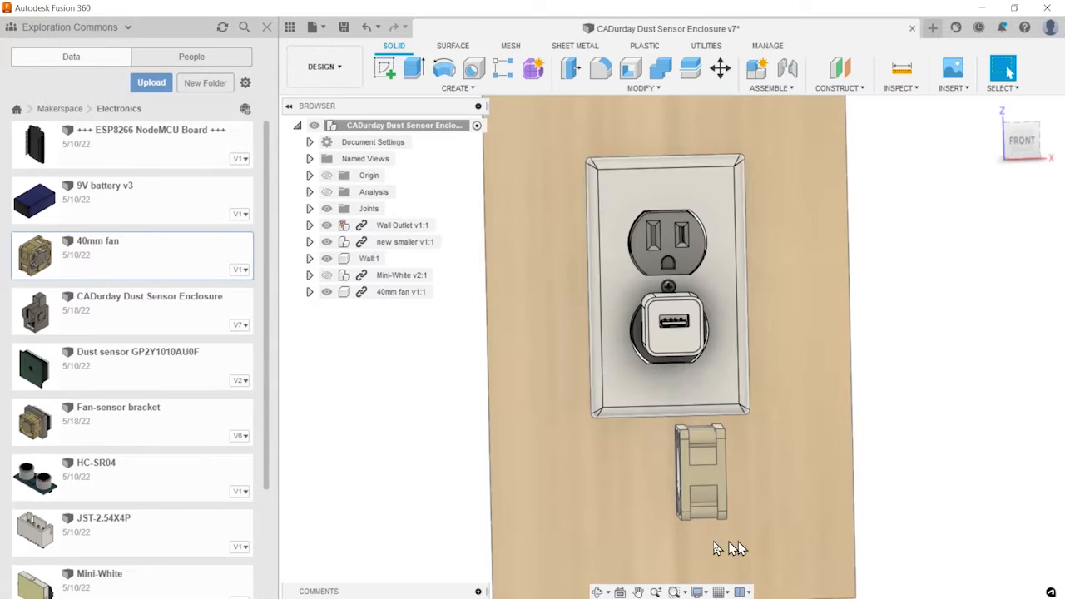
Insert the Dust sensor GP2Y1010AU0F into the assembly and move it -100 mm in Z, below the outlet plate.
{"action": "left_click_drag", "start_coordinate": [108, 360], "coordinate": [507, 437]}
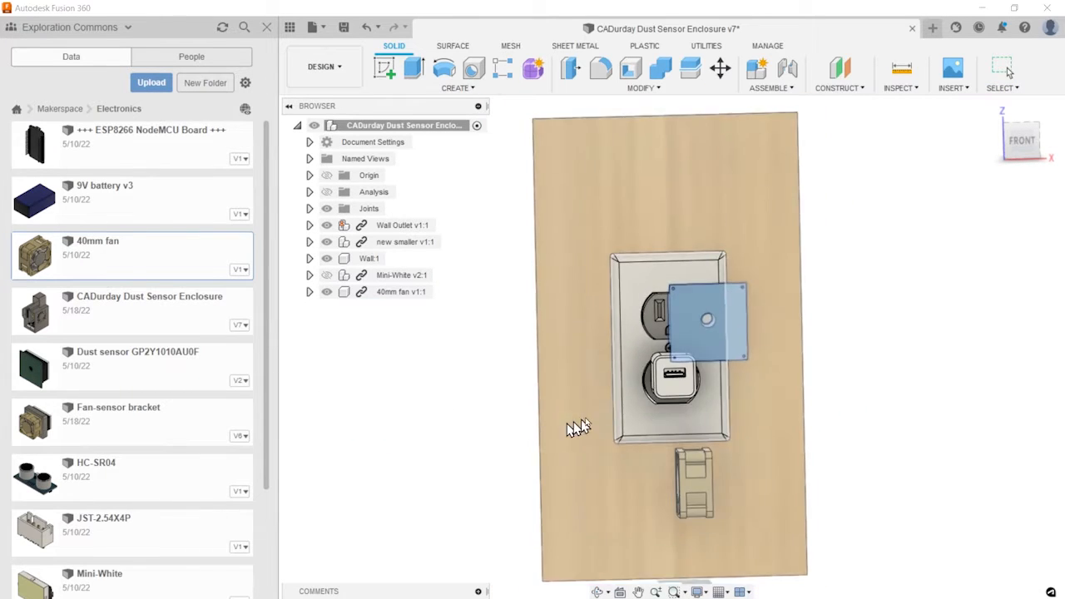
{"action": "middle_click_drag", "start_coordinate": [658, 416], "coordinate": [566, 410], "text": "shift"}
{"action": "left_click_drag", "start_coordinate": [751, 370], "coordinate": [669, 319]}
{"action": "middle_click_drag", "start_coordinate": [509, 379], "coordinate": [614, 381], "text": "shift"}
{"action": "left_click_drag", "start_coordinate": [675, 277], "coordinate": [698, 438]}
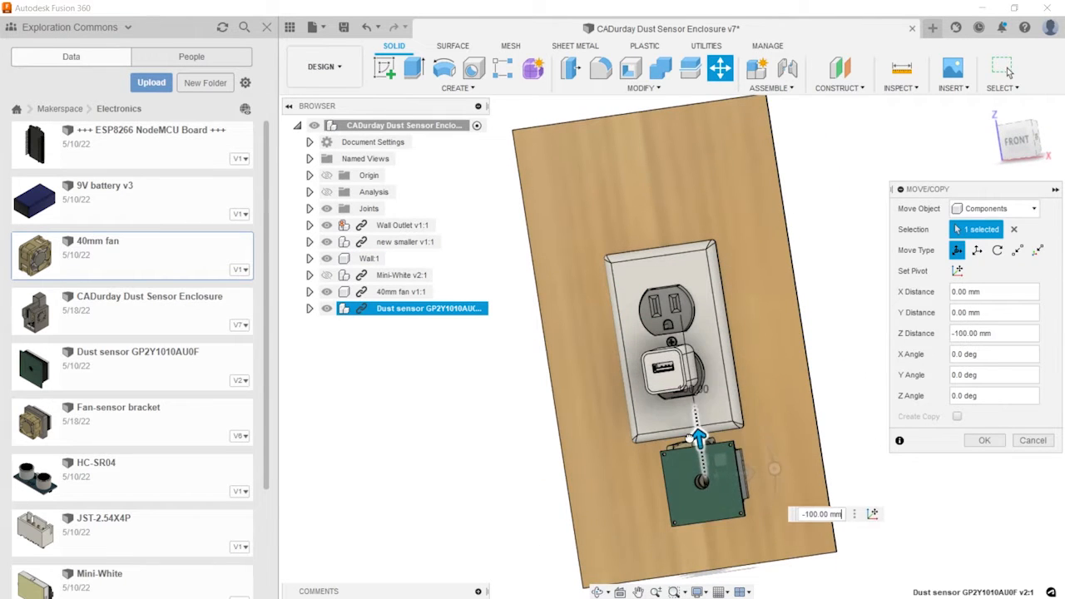
{"action": "middle_click_drag", "start_coordinate": [732, 462], "coordinate": [766, 453], "text": "shift"}
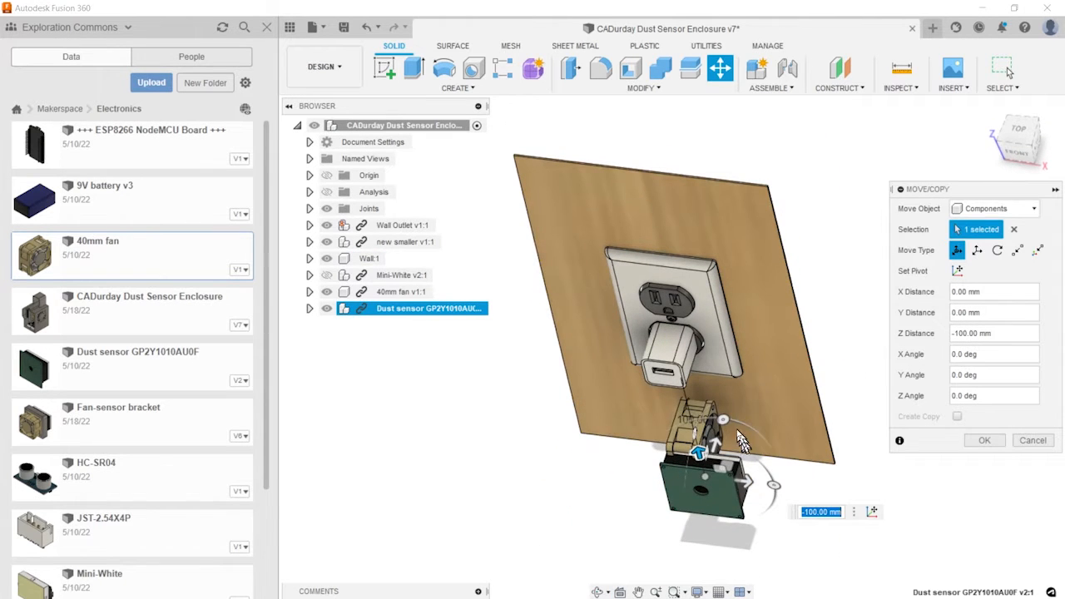
Rotate the dust sensor 90° about Z and move it 20 mm in X beside the 40mm fan.
{"action": "left_click_drag", "start_coordinate": [699, 532], "coordinate": [632, 498]}
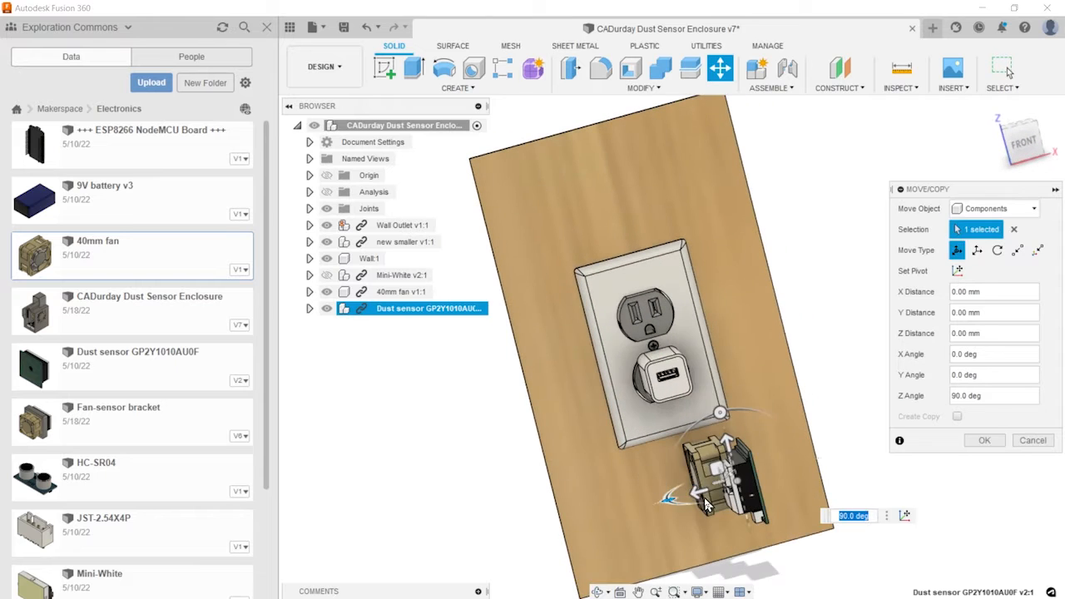
{"action": "left_click_drag", "start_coordinate": [682, 499], "coordinate": [620, 516]}
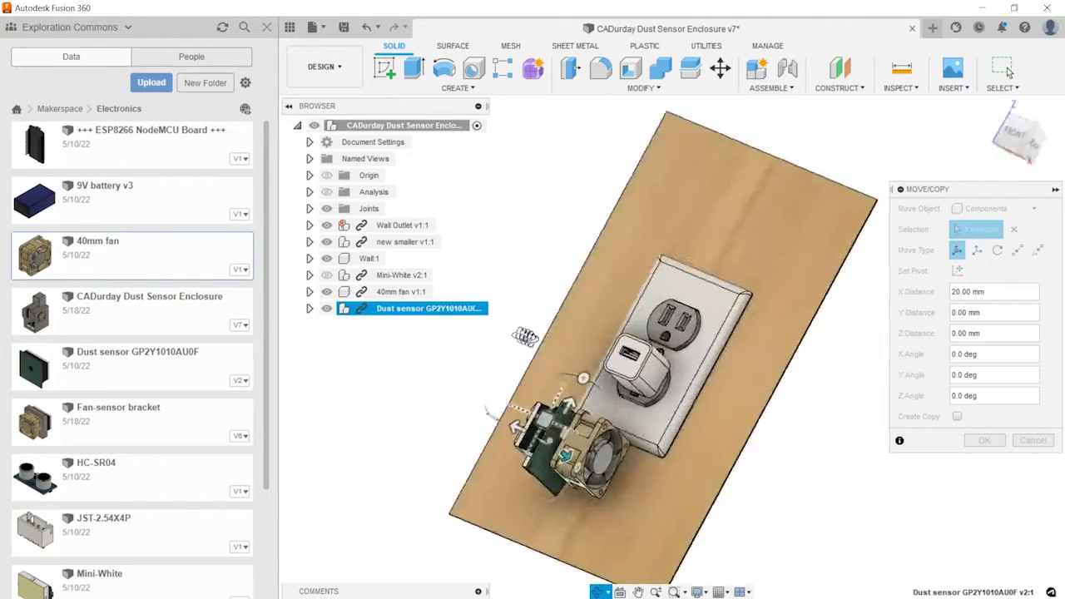
{"action": "key", "text": "Return"}
{"action": "scroll", "coordinate": [615, 403], "scroll_direction": "up", "scroll_amount": 2}
{"action": "middle_click_drag", "start_coordinate": [658, 424], "coordinate": [579, 395], "text": "shift"}
Insert the Mini-White component, move it 50 mm away from the wall and lower it beneath the dust sensor and fan.
{"action": "left_click", "coordinate": [1006, 68]}
{"action": "left_click_drag", "start_coordinate": [121, 592], "coordinate": [670, 372]}
{"action": "middle_click_drag", "start_coordinate": [670, 372], "coordinate": [786, 309], "text": "shift"}
{"action": "left_click_drag", "start_coordinate": [622, 302], "coordinate": [677, 296]}
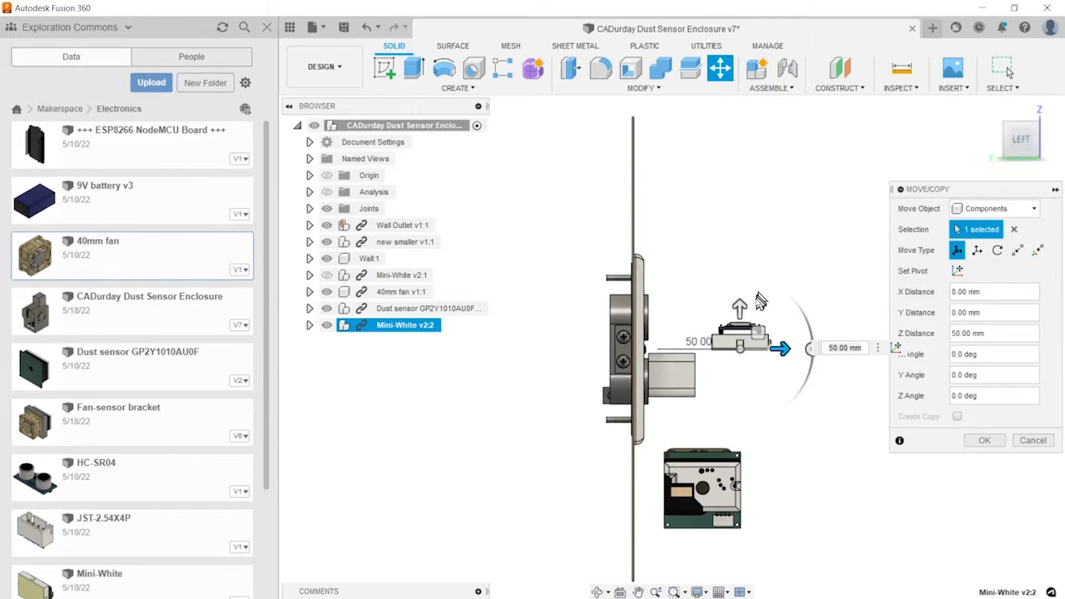
{"action": "left_click_drag", "start_coordinate": [756, 331], "coordinate": [716, 553]}
{"action": "middle_click_drag", "start_coordinate": [775, 478], "coordinate": [672, 539], "text": "shift"}
{"action": "left_click_drag", "start_coordinate": [763, 504], "coordinate": [695, 561]}
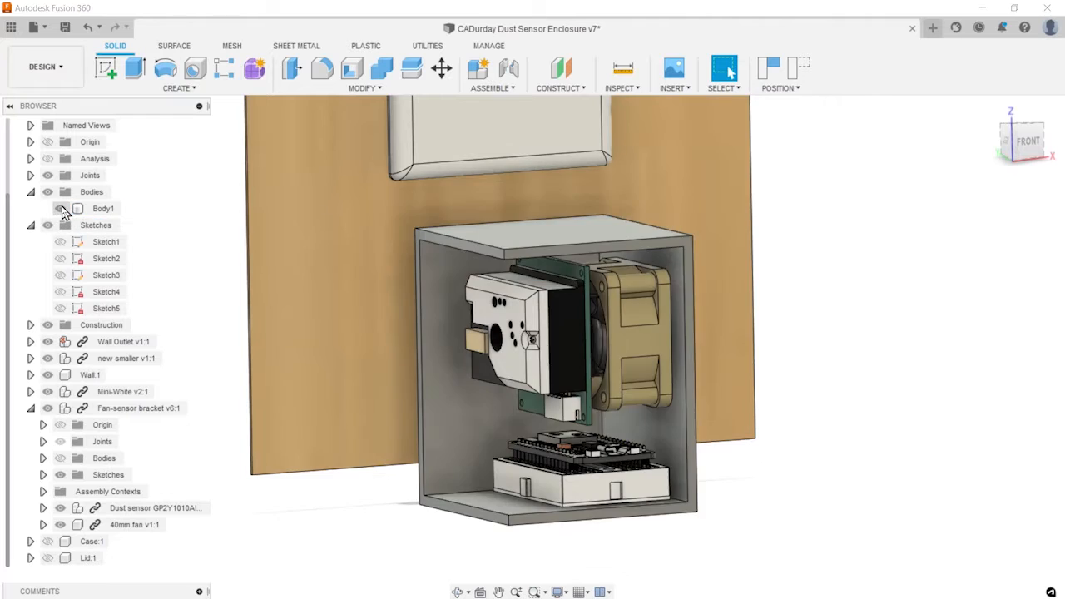
Toggle the Fan-sensor bracket's bodies to examine how the bracket fits between the dust sensor and the fan.
{"action": "middle_click_drag", "start_coordinate": [657, 237], "coordinate": [636, 228], "text": "shift"}
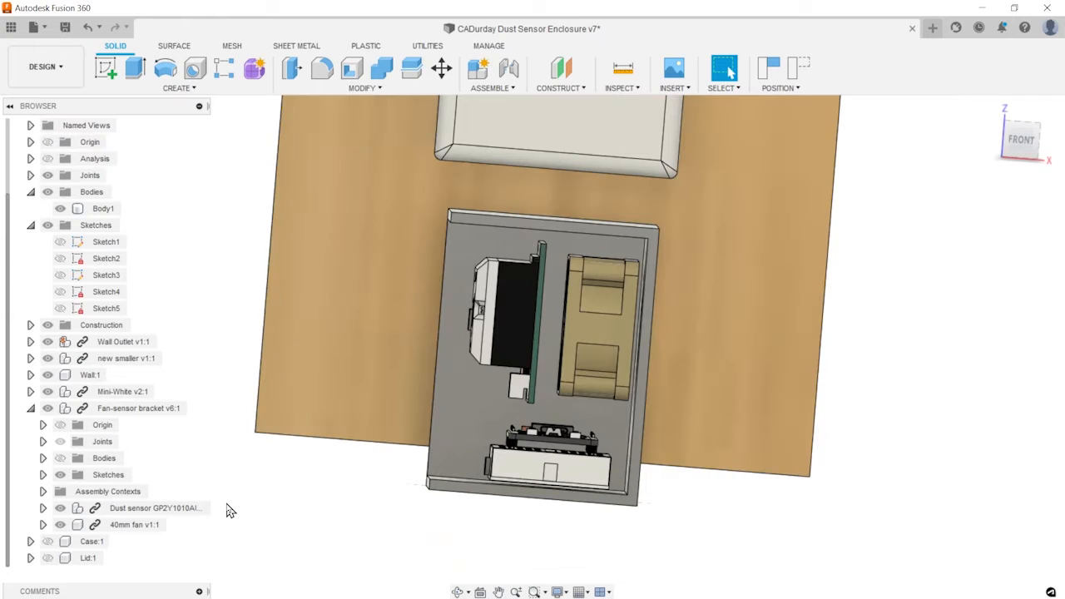
{"action": "left_click", "coordinate": [61, 458]}
{"action": "left_click", "coordinate": [61, 459]}
{"action": "left_click", "coordinate": [63, 460]}
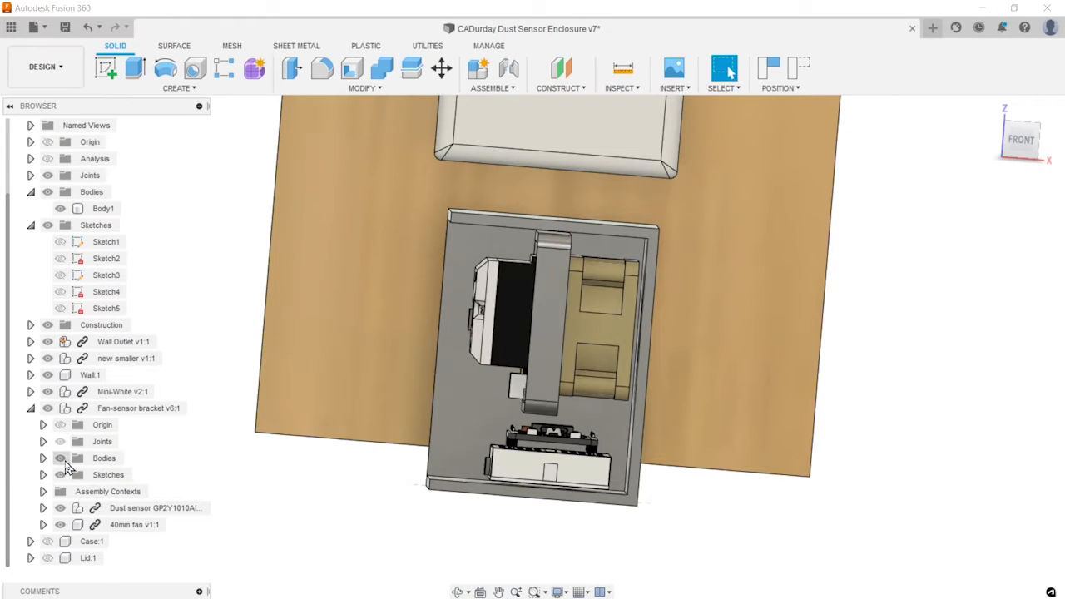
{"action": "middle_click_drag", "start_coordinate": [507, 313], "coordinate": [584, 298], "text": "shift"}
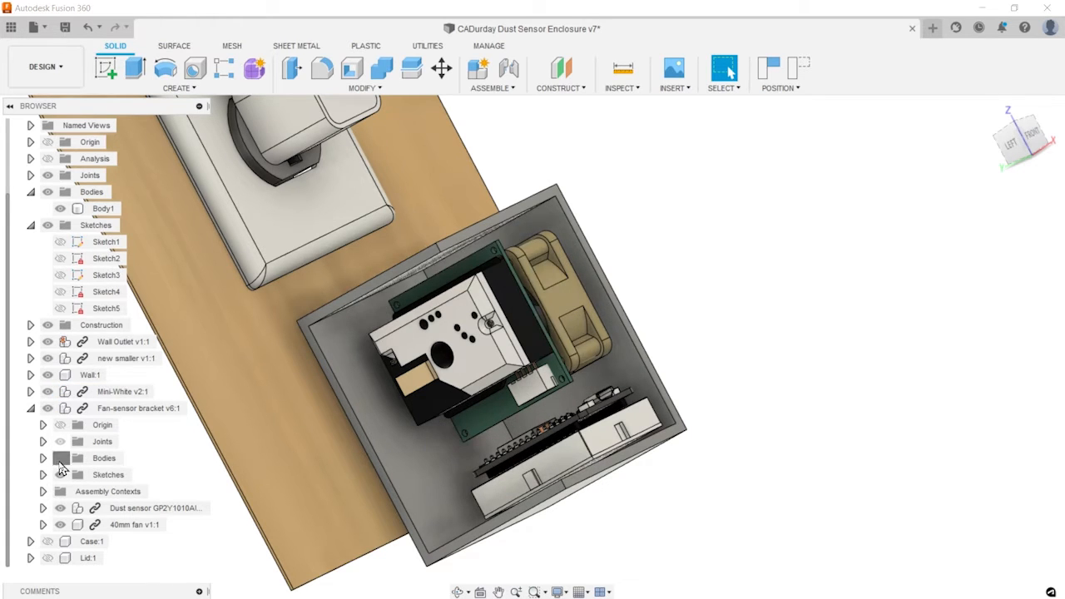
Hide Body1, the box surrounding the components, and inspect the parts from other angles.
{"action": "left_click", "coordinate": [59, 208]}
{"action": "middle_click_drag", "start_coordinate": [535, 189], "coordinate": [491, 207], "text": "shift"}
{"action": "middle_click_drag", "start_coordinate": [348, 295], "coordinate": [398, 297], "text": "shift"}
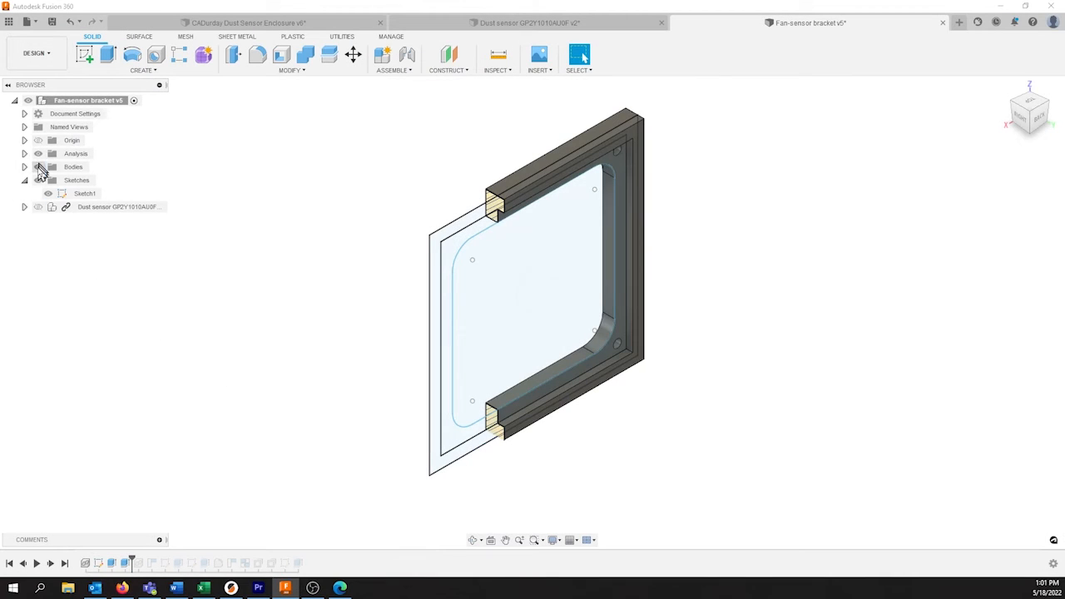
Hide the section analysis and Sketch1 in the Fan-sensor bracket design, and show the dust sensor component.
{"action": "left_click", "coordinate": [38, 153]}
{"action": "left_click", "coordinate": [38, 207]}
{"action": "left_click", "coordinate": [48, 193]}
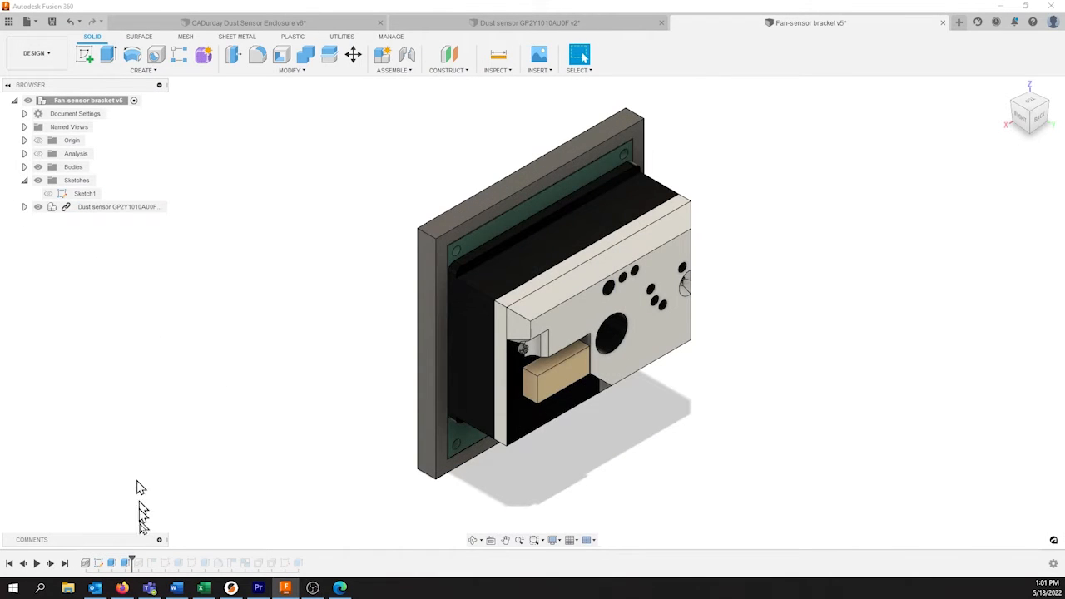
Roll the bracket's timeline forward past the extrusion with the round fan opening, with Sketch2 shown and the dust sensor hidden.
{"action": "left_click_drag", "start_coordinate": [131, 560], "coordinate": [169, 560]}
{"action": "left_click", "coordinate": [47, 206]}
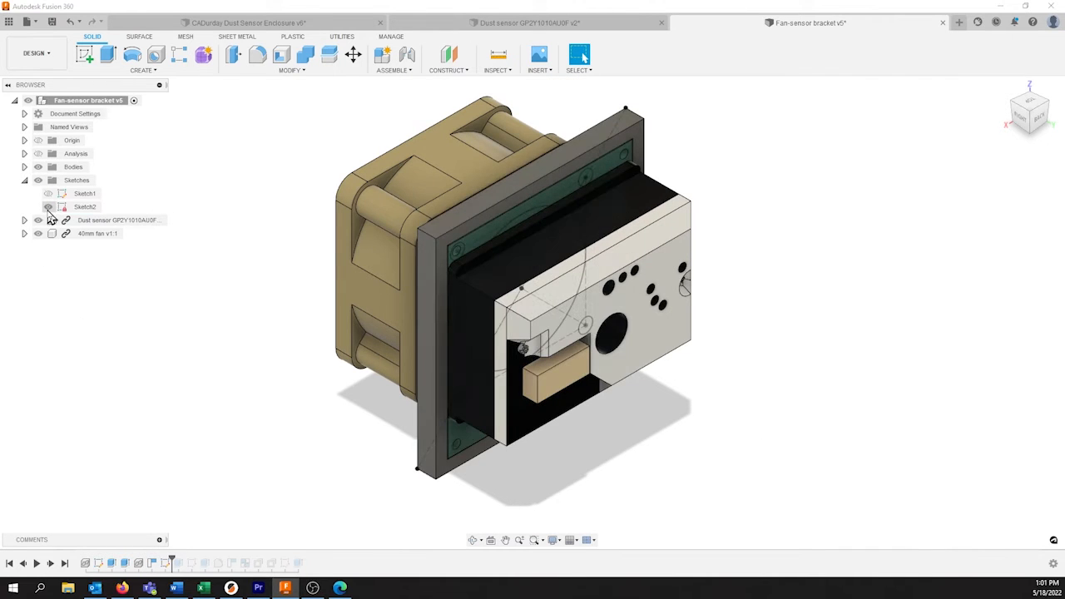
{"action": "left_click", "coordinate": [38, 220]}
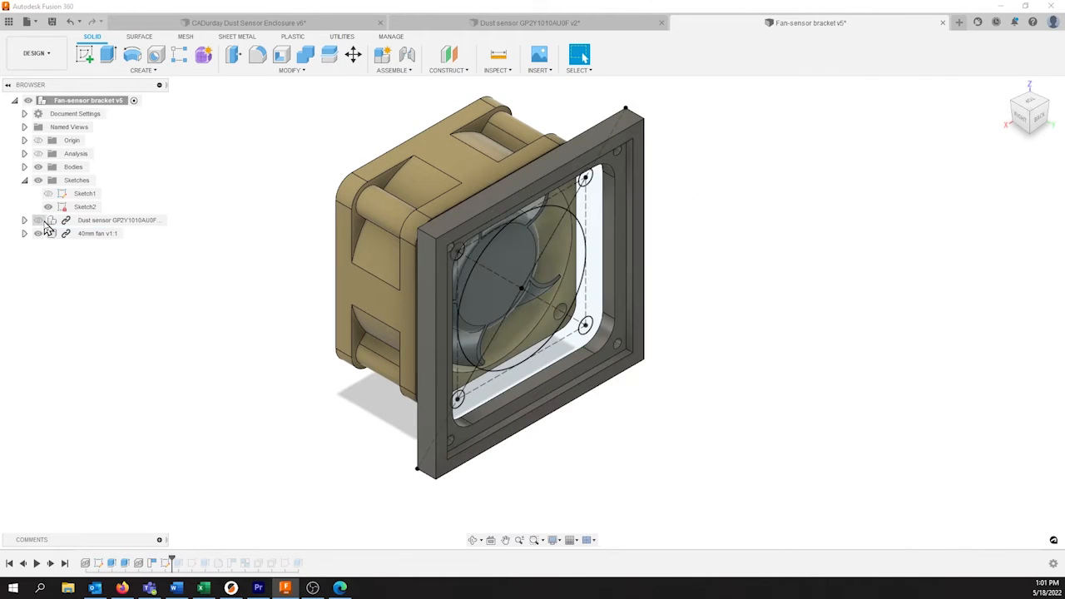
{"action": "left_click", "coordinate": [1049, 111]}
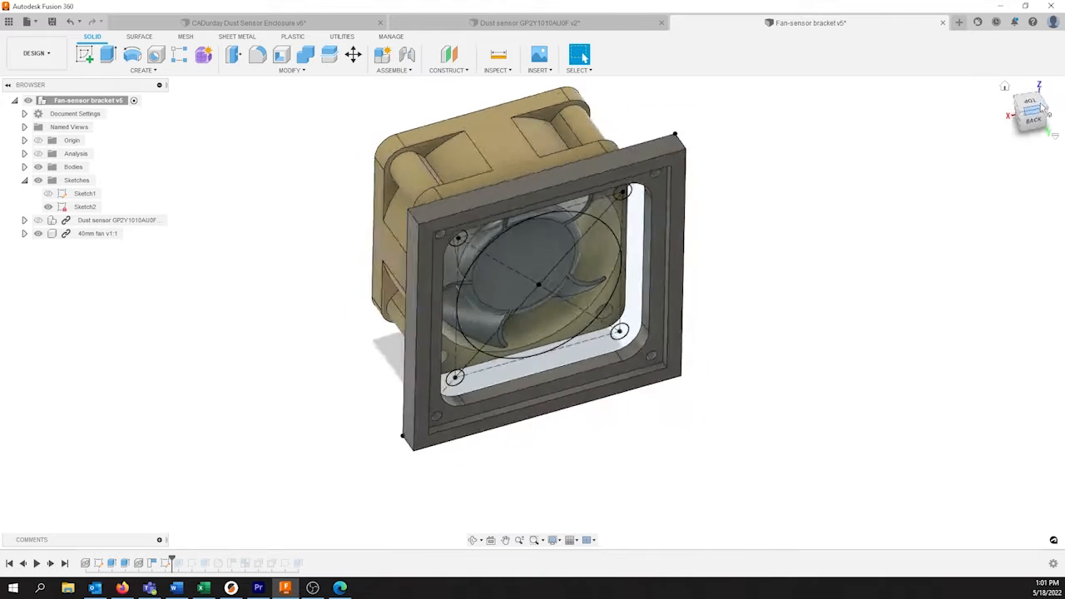
{"action": "left_click_drag", "start_coordinate": [172, 559], "coordinate": [183, 559]}
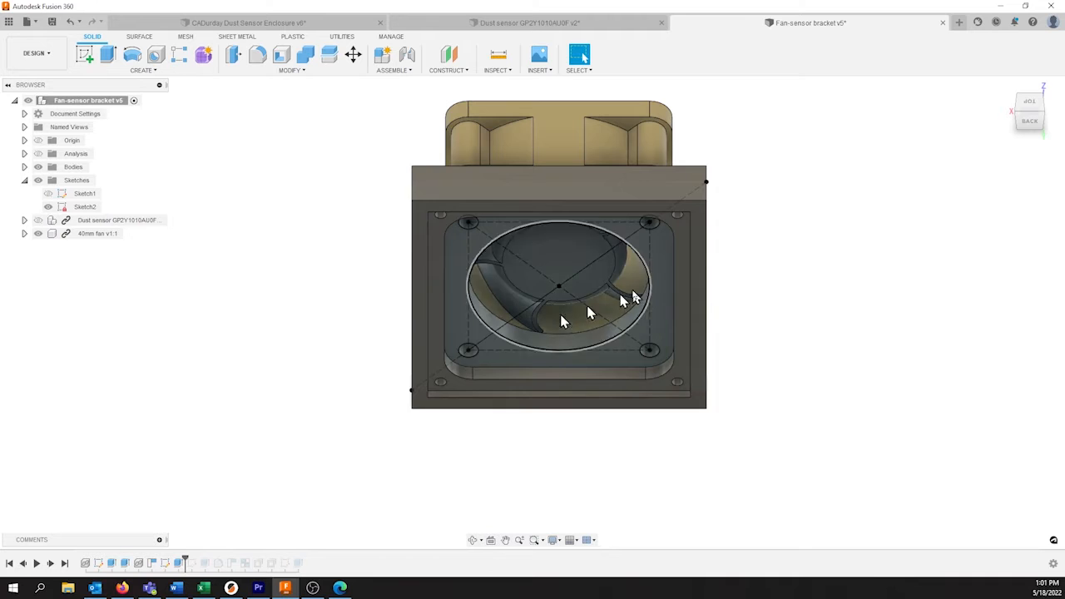
Hide the 40mm fan and roll the bracket's timeline forward to Sketch3, hiding Sketch2 and showing Sketch3.
{"action": "left_click", "coordinate": [1018, 114]}
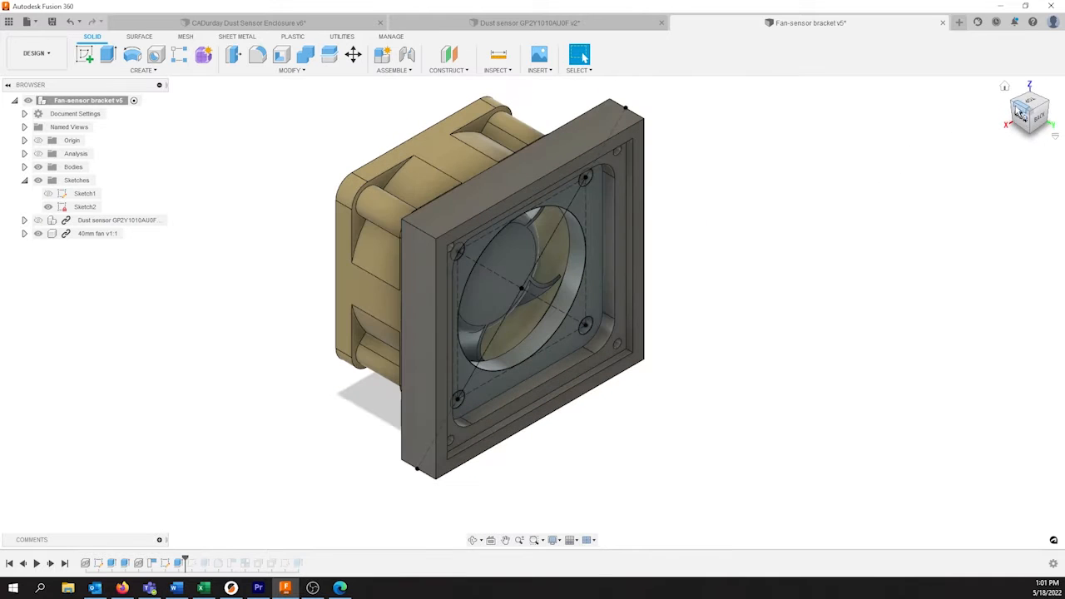
{"action": "left_click", "coordinate": [1013, 113]}
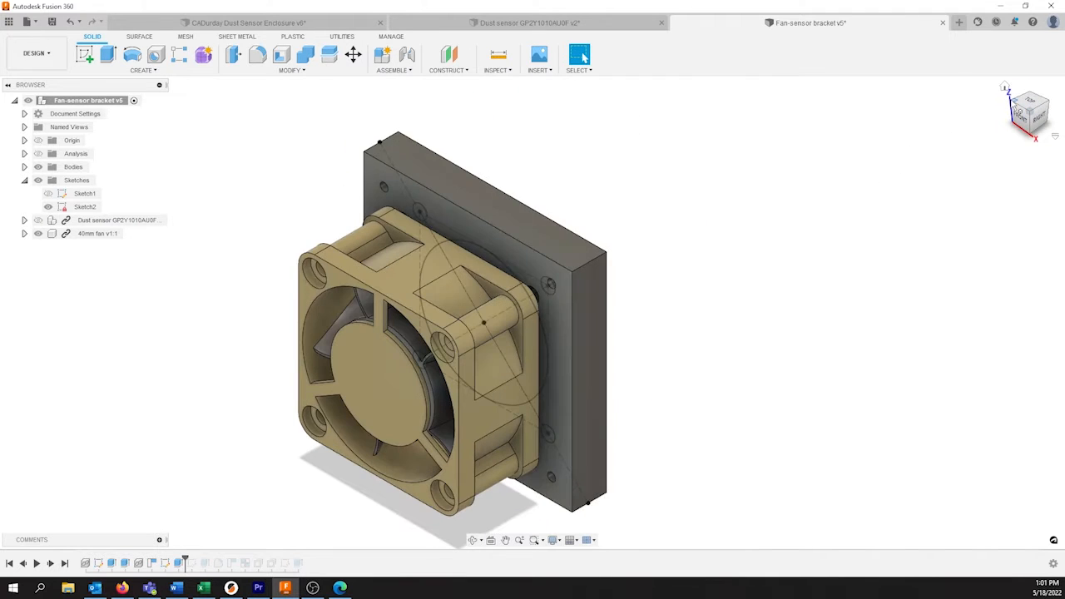
{"action": "left_click", "coordinate": [39, 233]}
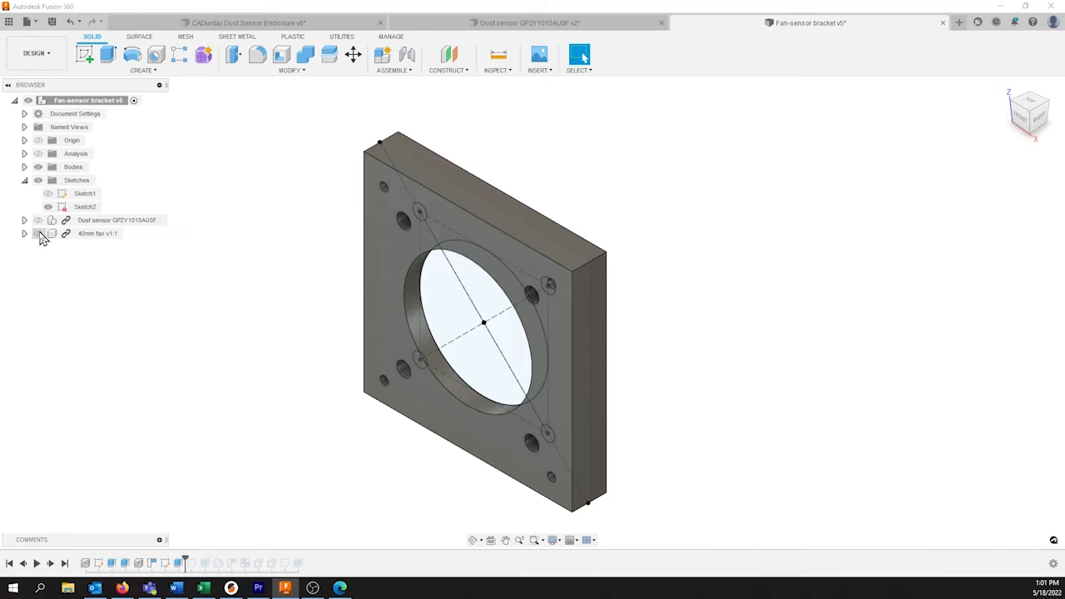
{"action": "left_click_drag", "start_coordinate": [183, 562], "coordinate": [198, 562]}
{"action": "left_click", "coordinate": [48, 206]}
{"action": "left_click", "coordinate": [47, 220]}
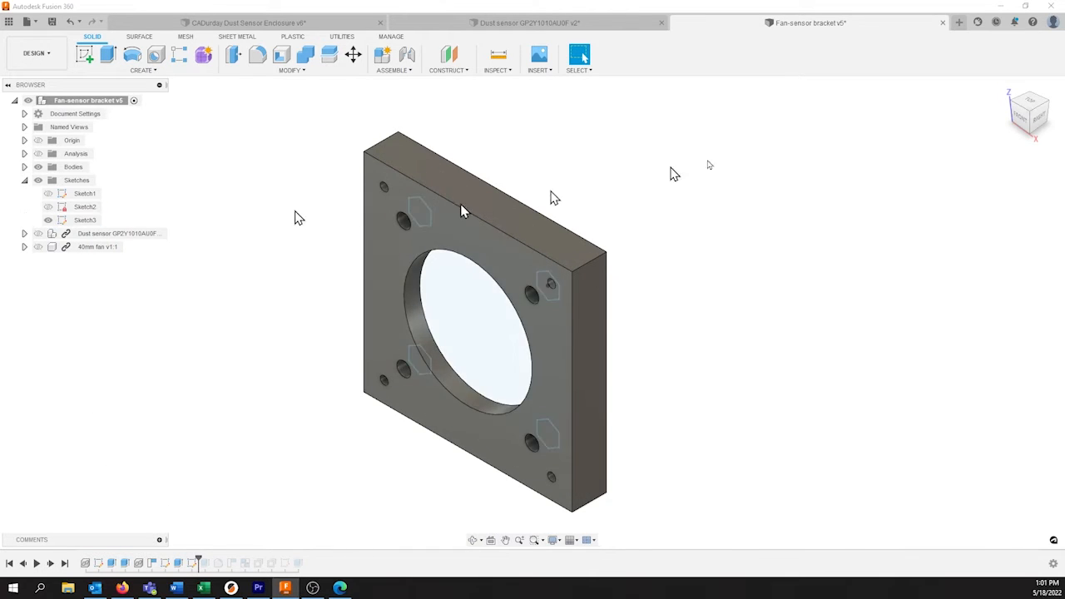
Roll the bracket's timeline forward past the extrusion that cuts the hexagonal nut pockets, and inspect the pockets from the back.
{"action": "left_click", "coordinate": [1033, 117]}
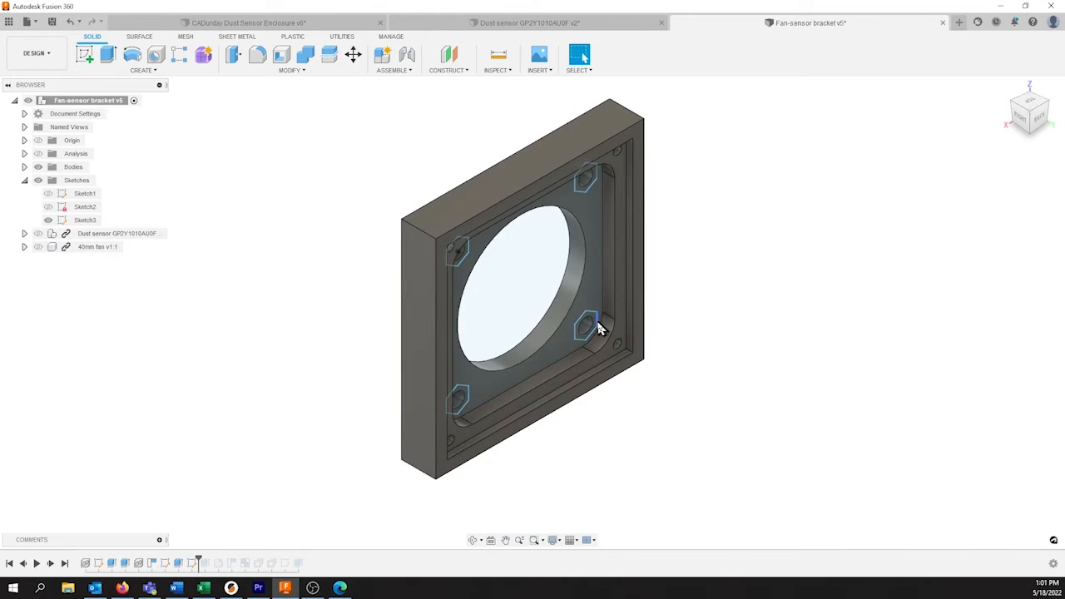
{"action": "scroll", "coordinate": [585, 325], "scroll_direction": "up", "scroll_amount": 10}
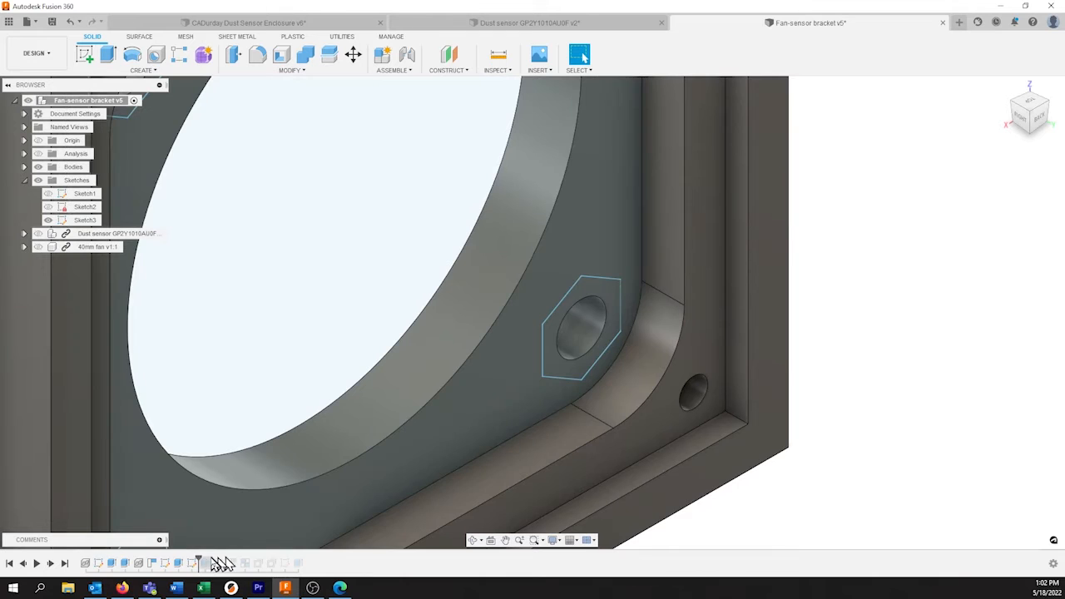
{"action": "left_click_drag", "start_coordinate": [198, 559], "coordinate": [211, 562]}
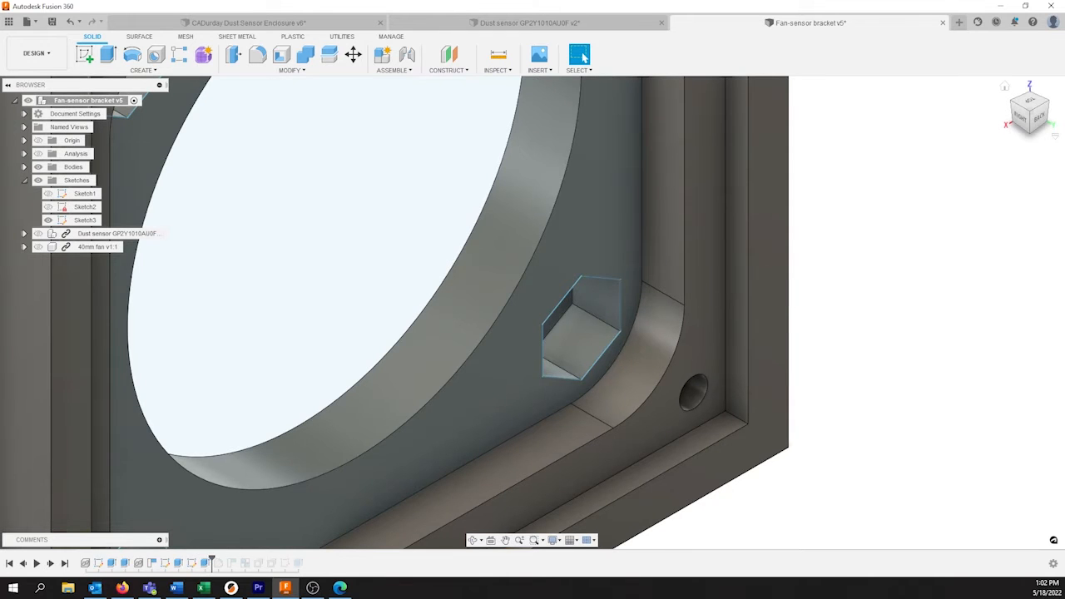
{"action": "left_click", "coordinate": [1040, 121]}
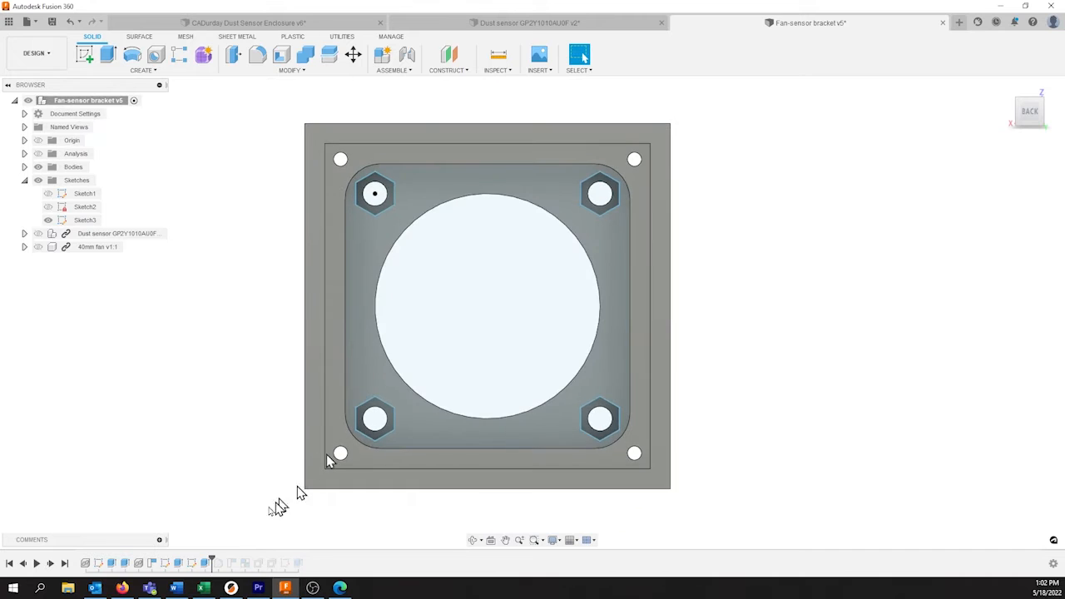
Roll the bracket's timeline forward past the rounded corners to Sketch4, hide Sketch3 and show Sketch4 at the nut pockets.
{"action": "left_click_drag", "start_coordinate": [212, 560], "coordinate": [267, 557]}
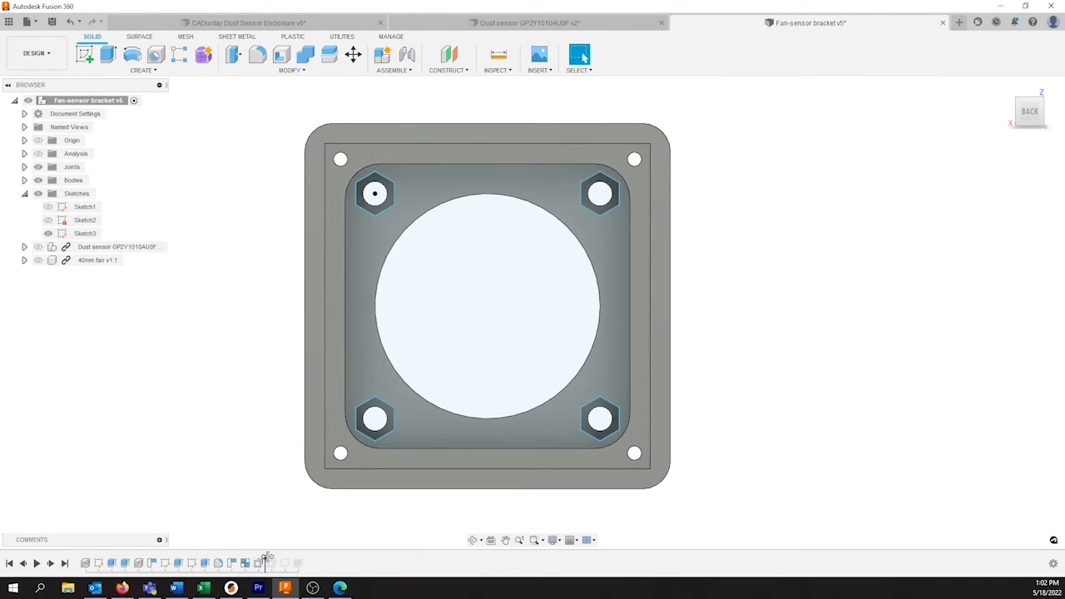
{"action": "left_click", "coordinate": [48, 234]}
{"action": "left_click_drag", "start_coordinate": [265, 558], "coordinate": [291, 559]}
{"action": "left_click", "coordinate": [48, 247]}
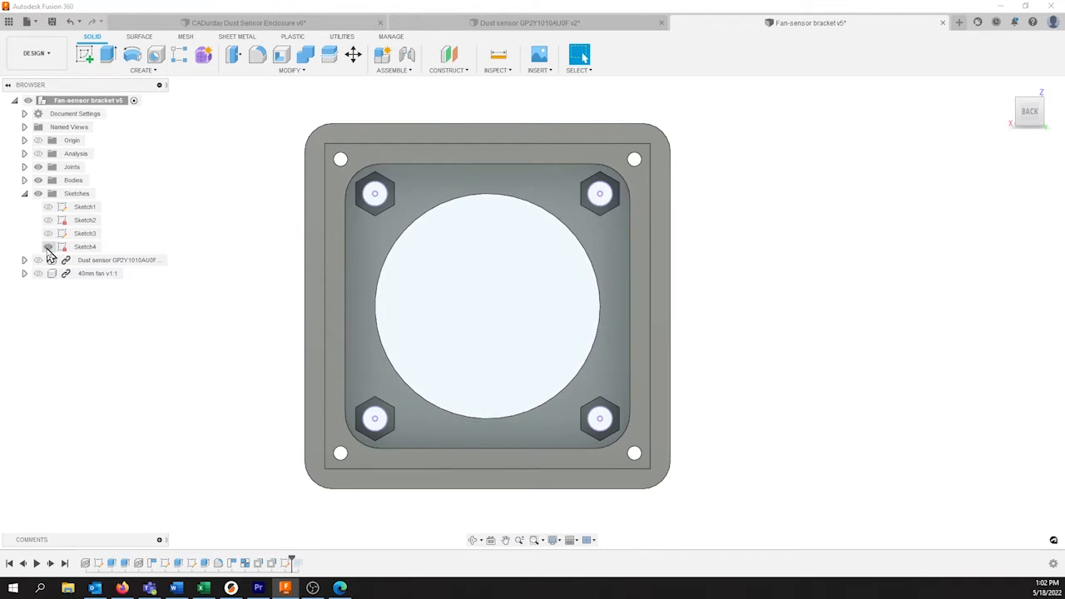
{"action": "middle_click_drag", "start_coordinate": [604, 430], "coordinate": [618, 435], "text": "shift"}
{"action": "scroll", "coordinate": [607, 427], "scroll_direction": "up", "scroll_amount": 8}
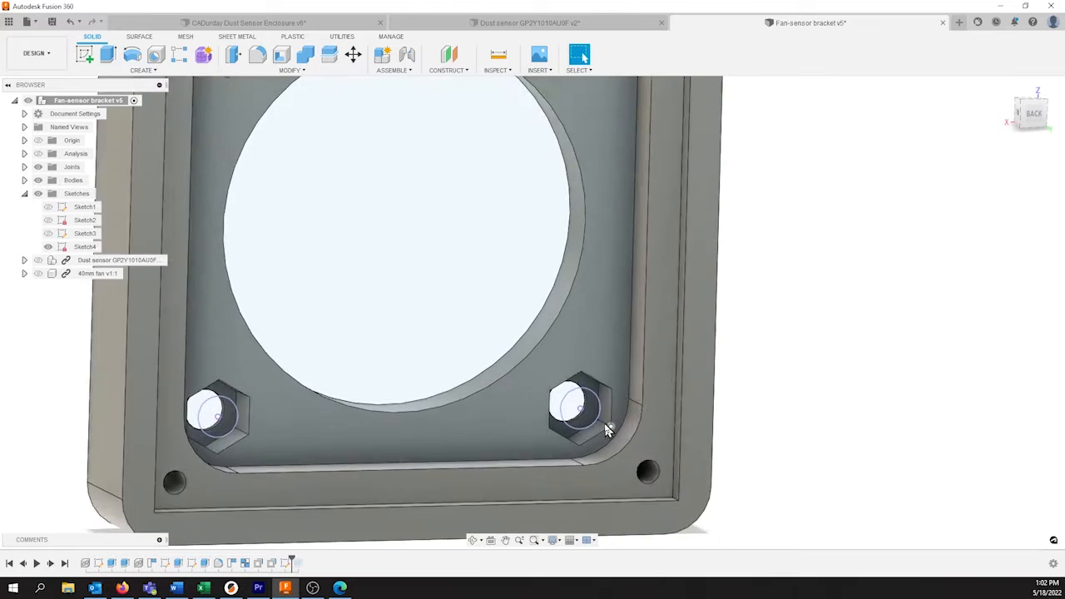
Roll the bracket's timeline to its end and show the section analysis.
{"action": "left_click_drag", "start_coordinate": [290, 562], "coordinate": [304, 562]}
{"action": "left_click", "coordinate": [39, 154]}
{"action": "scroll", "coordinate": [438, 271], "scroll_direction": "down", "scroll_amount": 5}
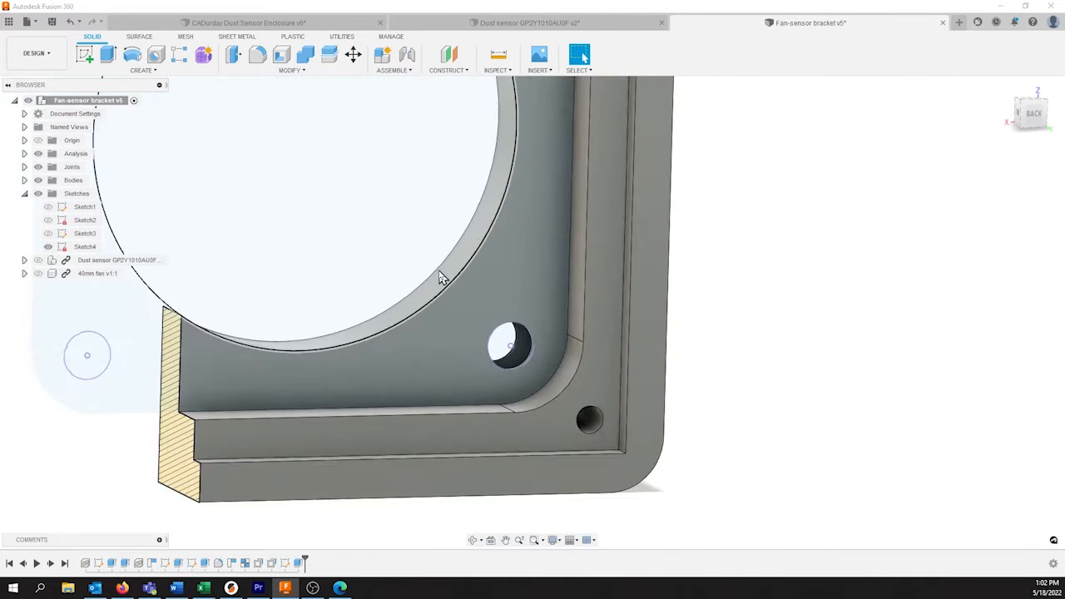
Move the Section2 cutting plane through a fan screw hole and inspect the cross-section inside the nut pocket.
{"action": "left_click", "coordinate": [24, 154]}
{"action": "right_click", "coordinate": [79, 179]}
{"action": "left_click", "coordinate": [93, 190]}
{"action": "left_click_drag", "start_coordinate": [202, 159], "coordinate": [482, 154]}
{"action": "key", "text": "Return"}
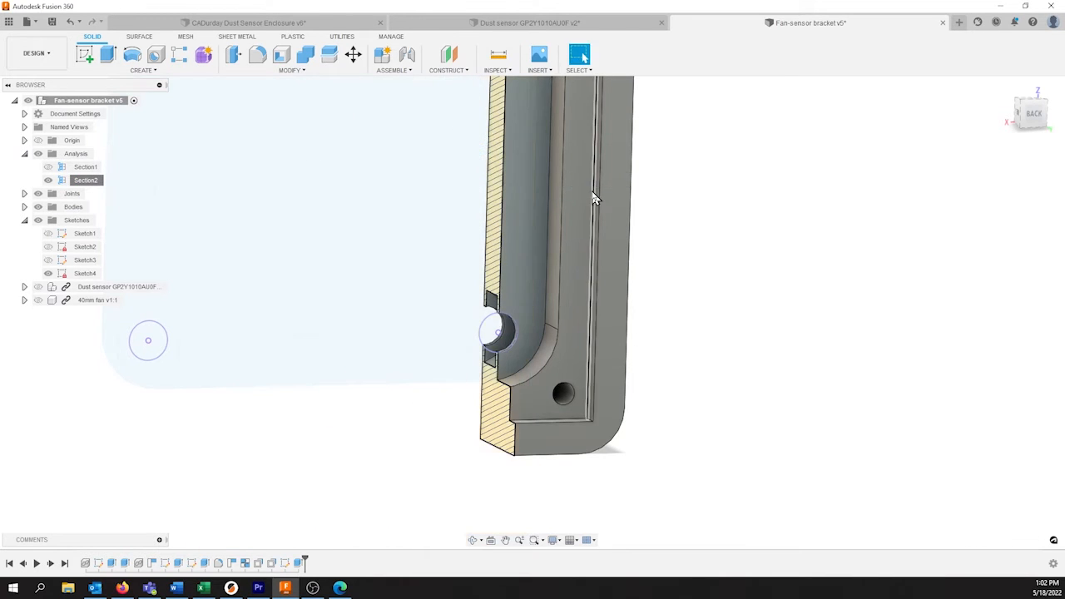
{"action": "middle_click_drag", "start_coordinate": [495, 333], "coordinate": [545, 322], "text": "shift"}
{"action": "scroll", "coordinate": [499, 337], "scroll_direction": "up", "scroll_amount": 3}
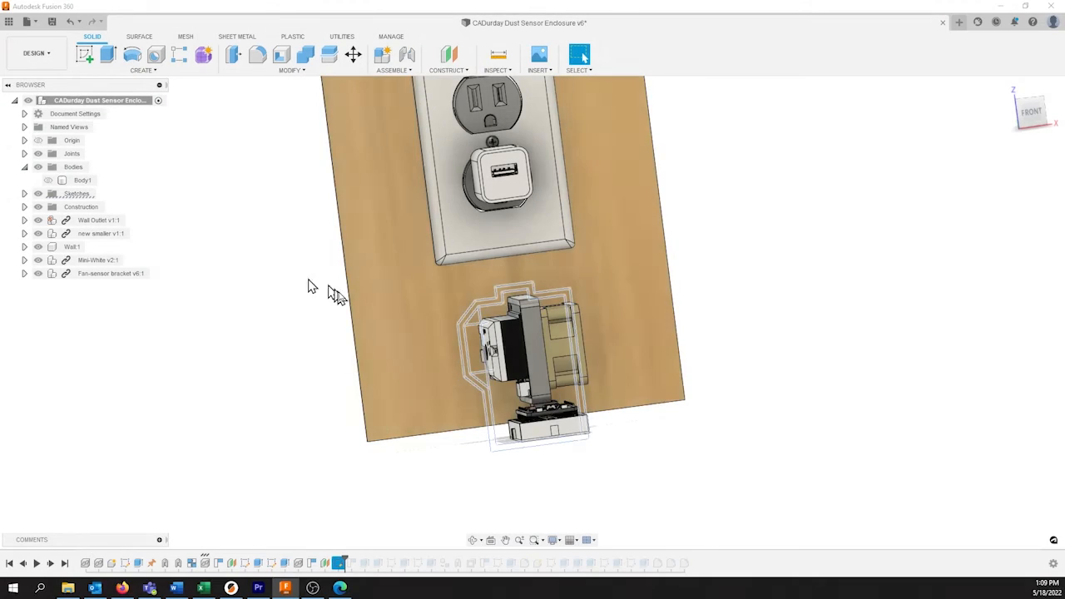
Show Sketch3, the enclosure outline around the components, in the CADurday Dust Sensor Enclosure design.
{"action": "mouse_move", "coordinate": [379, 416]}
{"action": "middle_mouse_down", "text": "shift"}
{"action": "mouse_move", "coordinate": [368, 399]}
{"action": "mouse_move", "coordinate": [365, 407]}
{"action": "middle_mouse_up", "text": "shift"}
{"action": "key", "text": "Escape"}
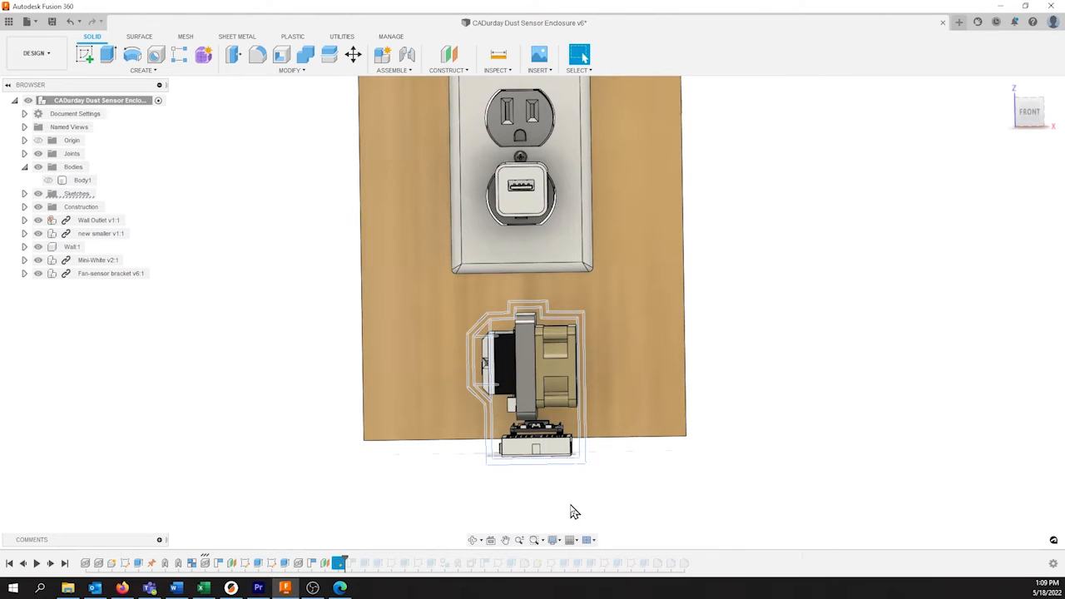
{"action": "scroll", "coordinate": [558, 499], "scroll_direction": "up", "scroll_amount": 5}
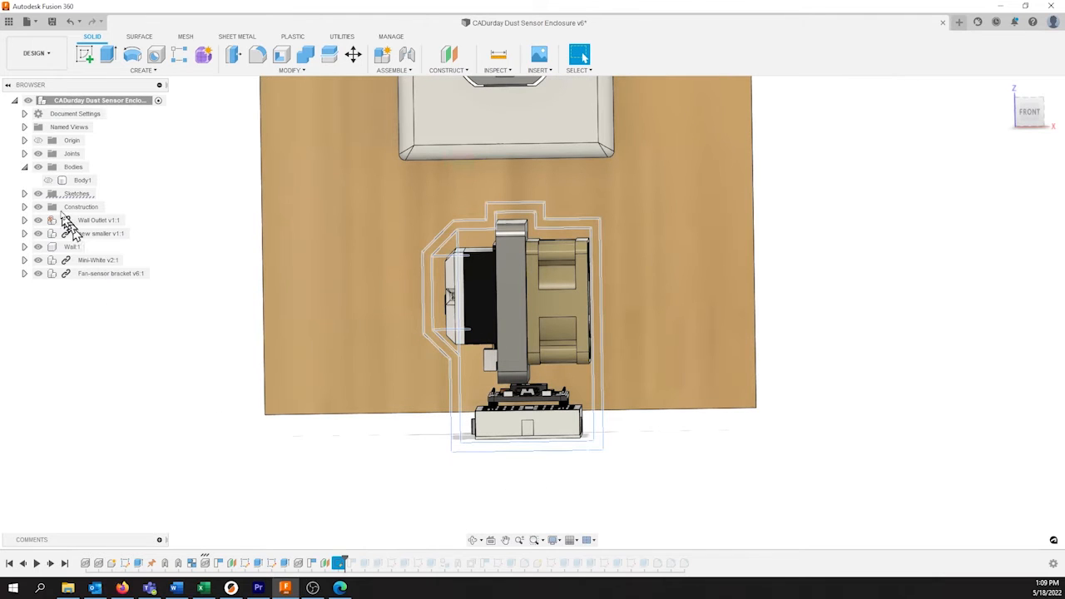
{"action": "left_click", "coordinate": [24, 194]}
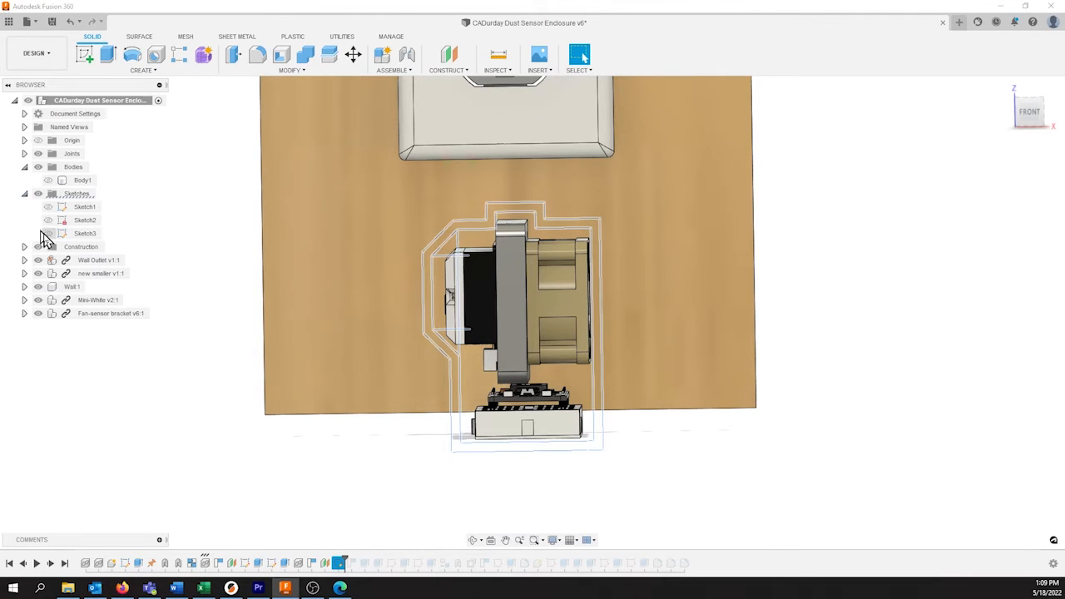
{"action": "left_click", "coordinate": [49, 233]}
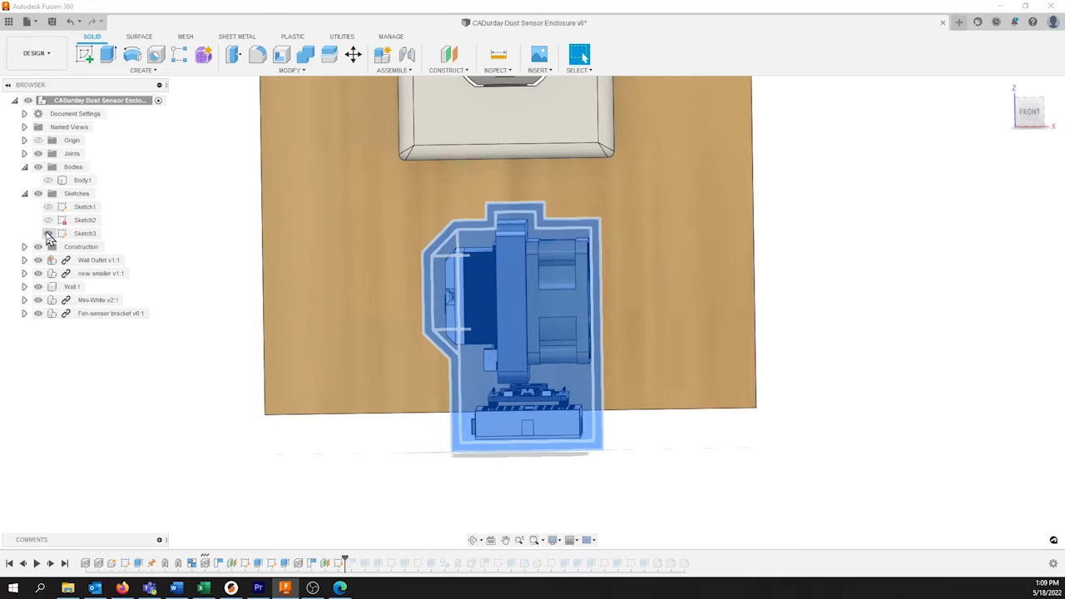
Toggle the Fan-sensor bracket's visibility to compare the Sketch3 outline with the components, and inspect them from an angle.
{"action": "left_click", "coordinate": [37, 313]}
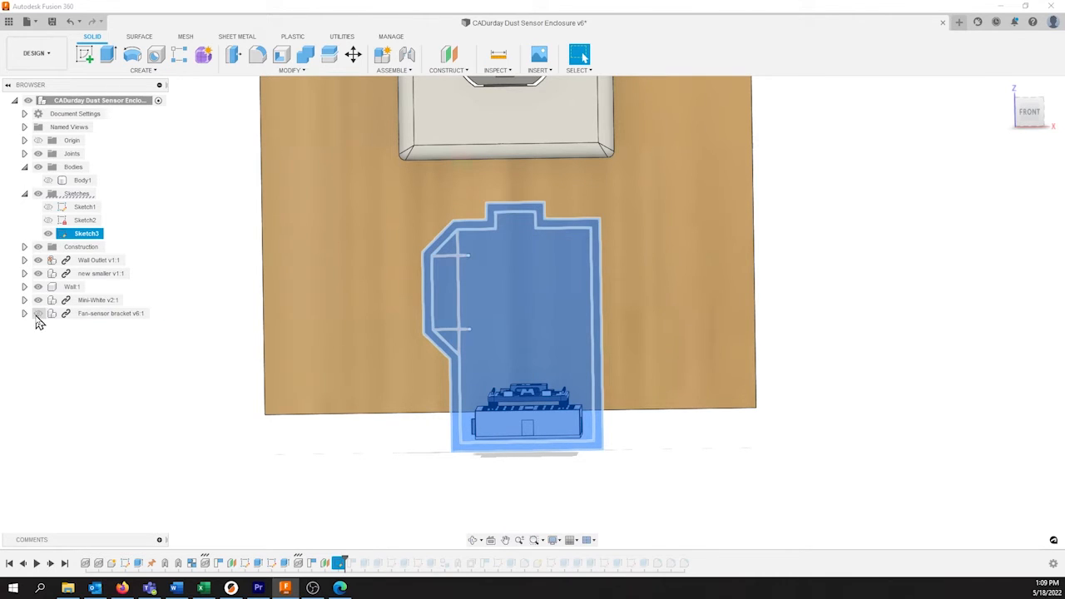
{"action": "left_click", "coordinate": [38, 313]}
{"action": "middle_click_drag", "start_coordinate": [321, 262], "coordinate": [515, 447], "text": "shift"}
{"action": "left_click", "coordinate": [523, 464]}
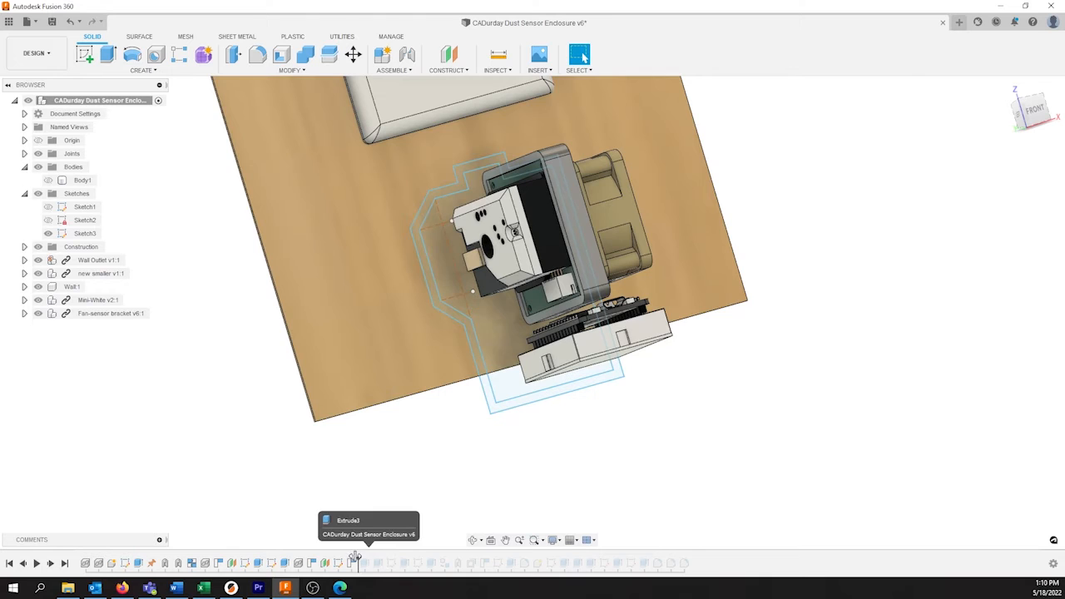
Roll the enclosure's timeline forward past the case extrusions to Sketch4, hide Sketch3 and show Sketch4 on the fan-side wall.
{"action": "left_click_drag", "start_coordinate": [344, 555], "coordinate": [354, 557]}
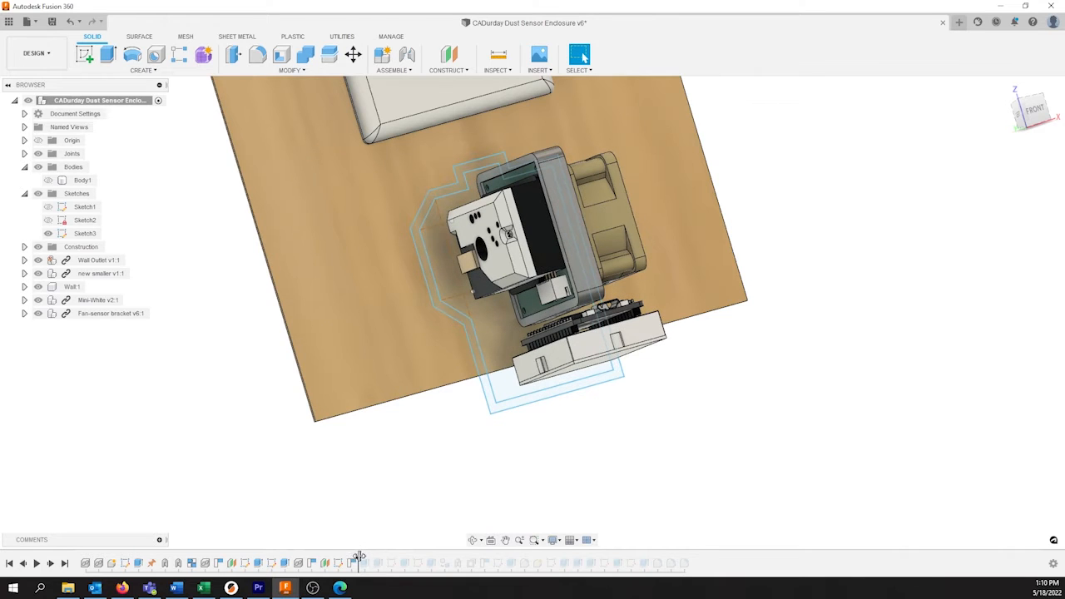
{"action": "left_click_drag", "start_coordinate": [358, 556], "coordinate": [396, 559]}
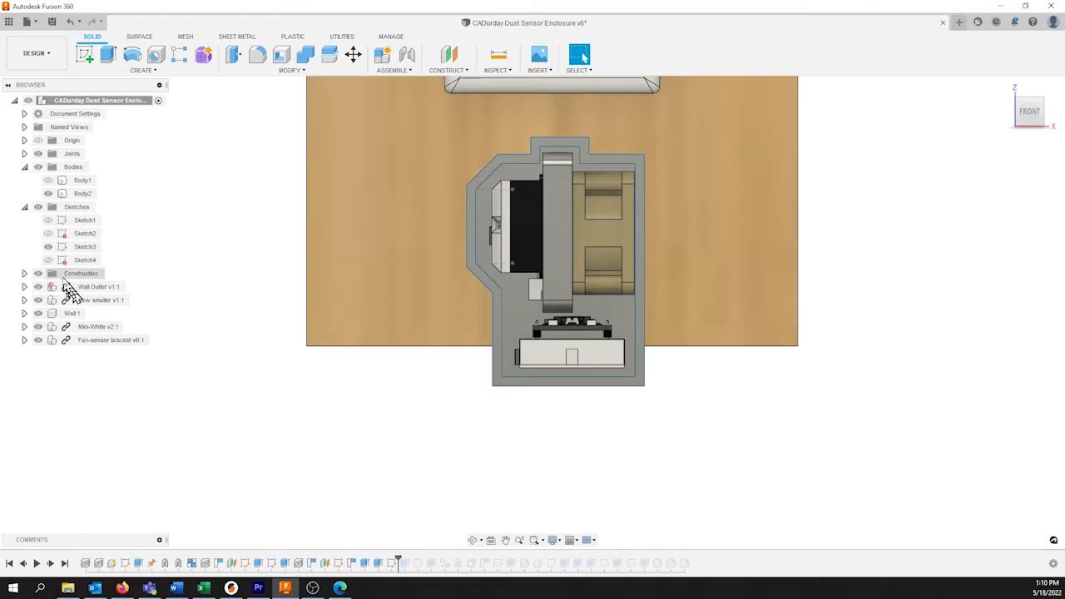
{"action": "left_click", "coordinate": [49, 261]}
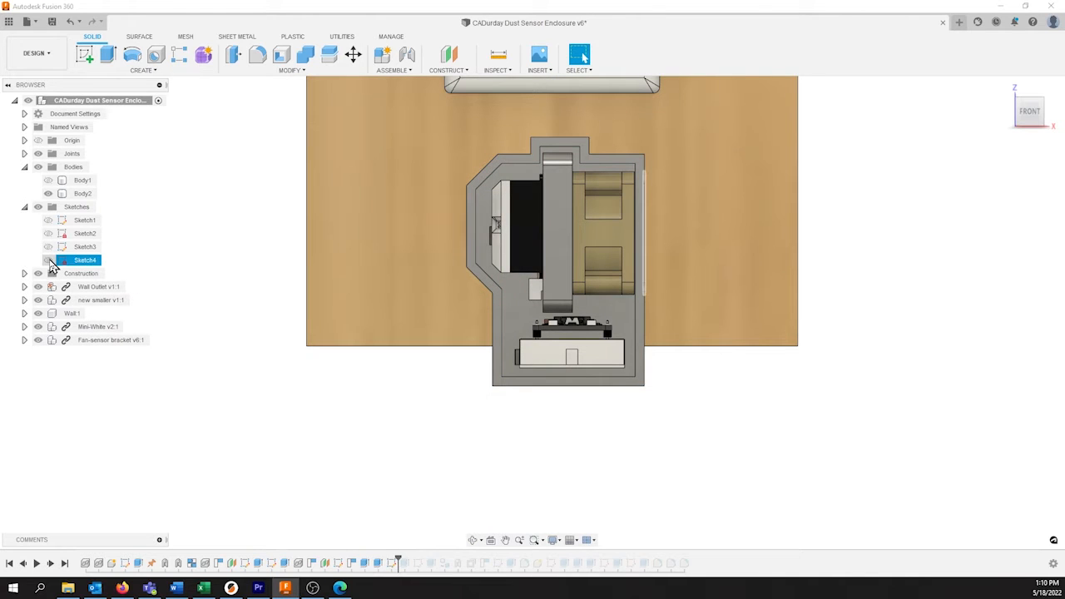
{"action": "left_click", "coordinate": [49, 261]}
{"action": "middle_click_drag", "start_coordinate": [623, 216], "coordinate": [558, 213], "text": "shift"}
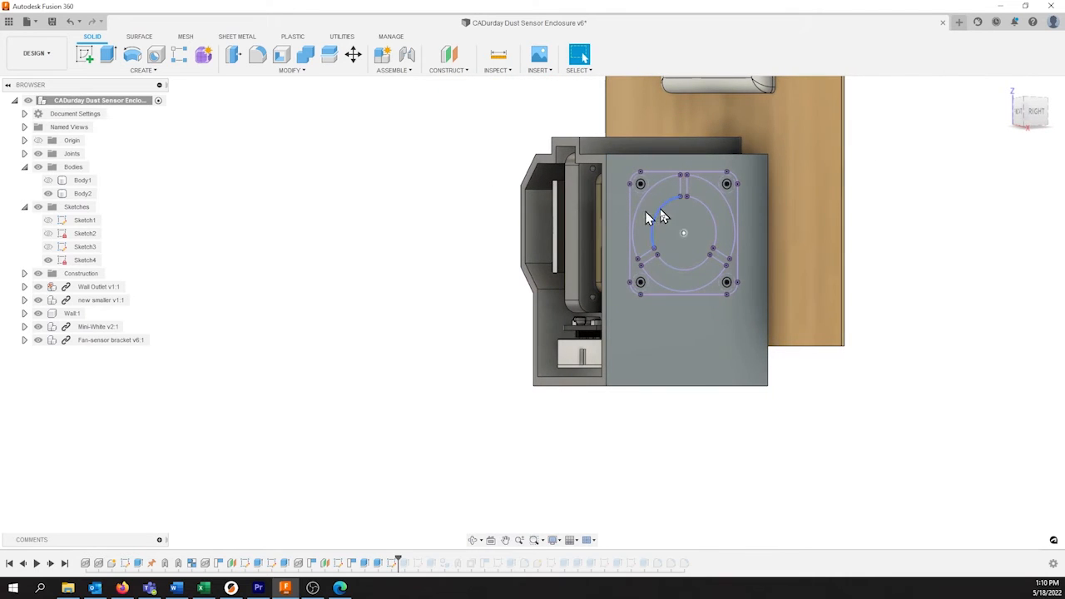
{"action": "scroll", "coordinate": [668, 212], "scroll_direction": "up", "scroll_amount": 2}
{"action": "scroll", "coordinate": [687, 242], "scroll_direction": "up", "scroll_amount": 3}
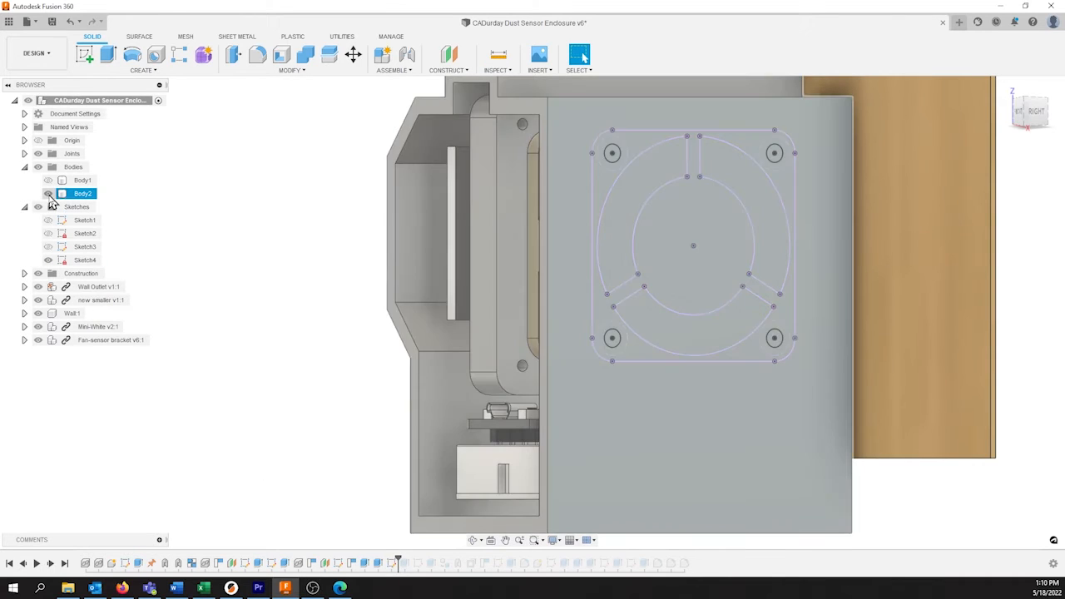
Hide Body2 and compare Sketch4's vent and screw hole outlines with the fan behind them.
{"action": "left_click", "coordinate": [48, 194]}
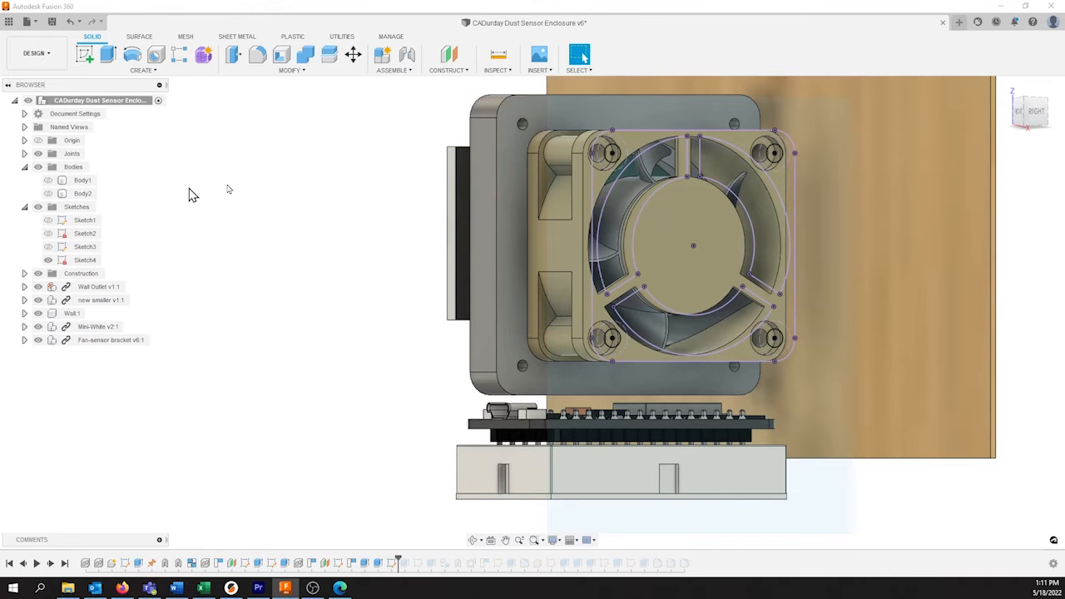
{"action": "scroll", "coordinate": [611, 158], "scroll_direction": "up", "scroll_amount": 5}
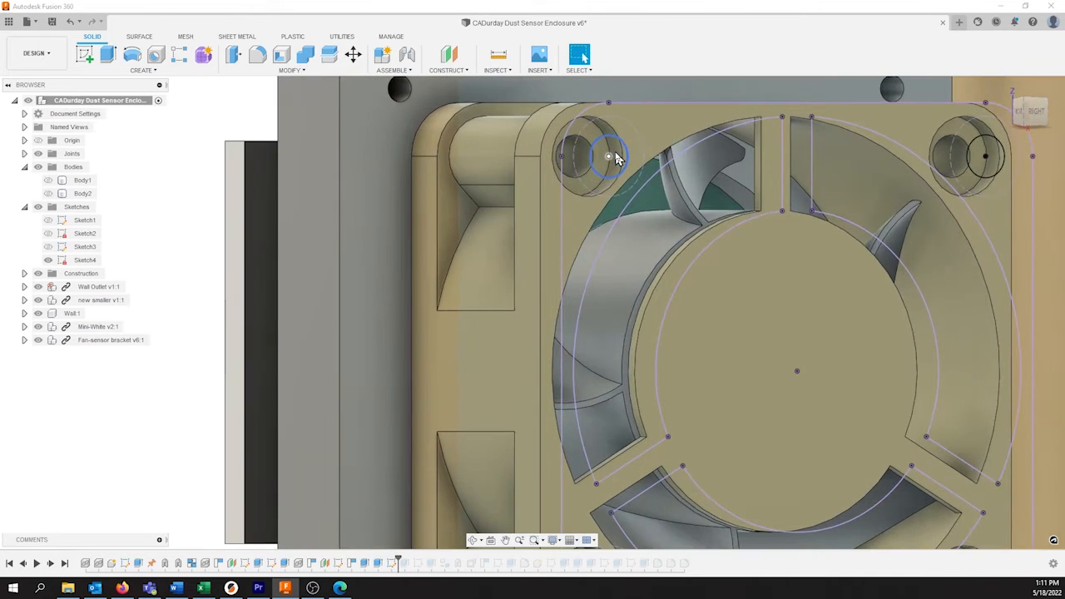
{"action": "scroll", "coordinate": [613, 159], "scroll_direction": "up", "scroll_amount": 3}
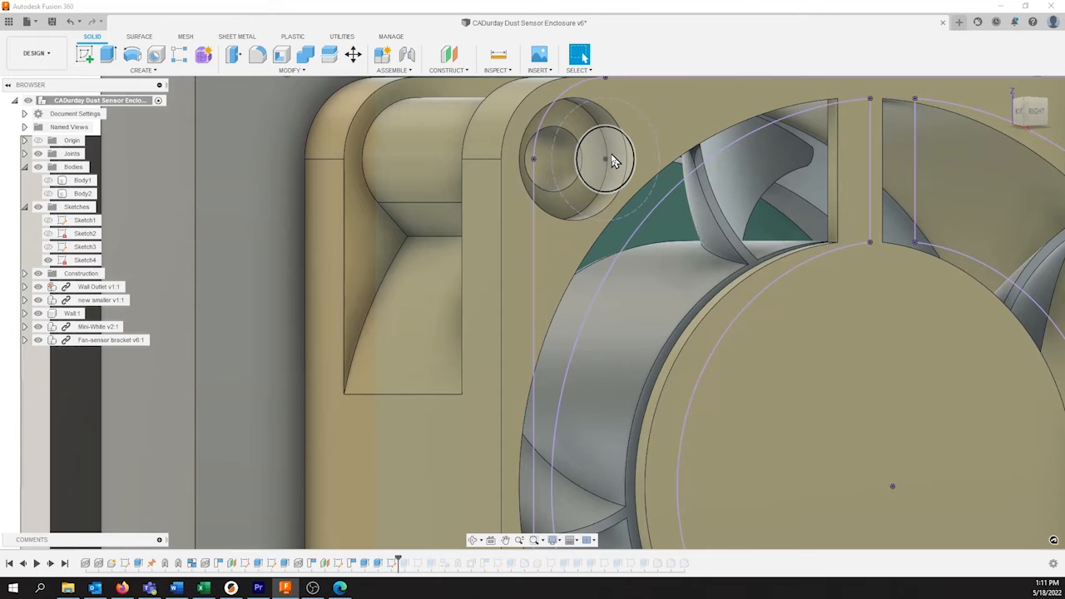
{"action": "scroll", "coordinate": [612, 160], "scroll_direction": "down", "scroll_amount": 10}
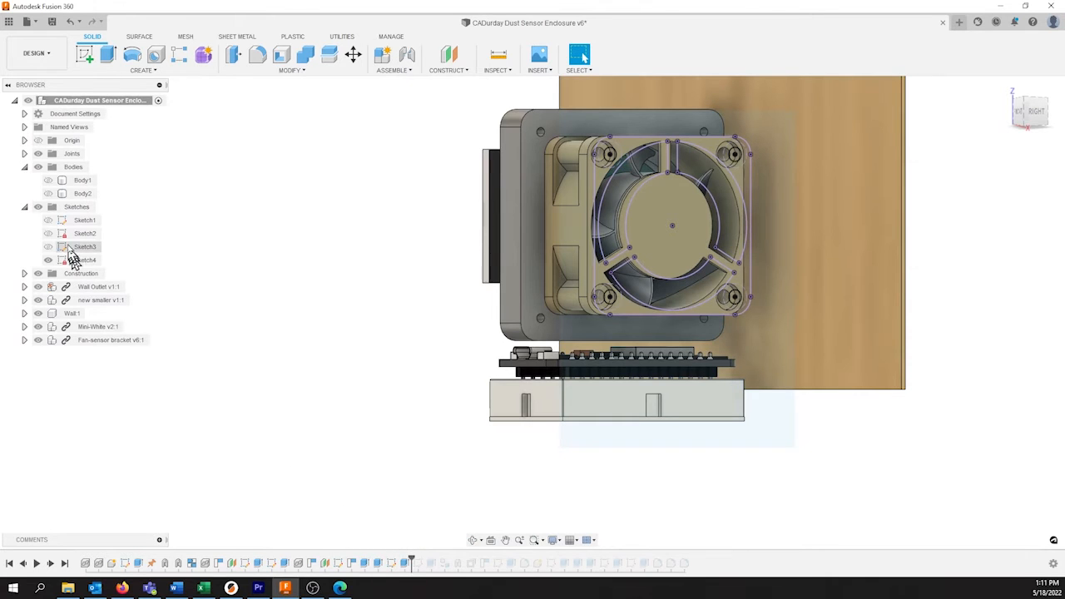
Roll the timeline past the extrusion that cuts the fan vent openings and show Body2 again.
{"action": "left_click", "coordinate": [48, 194]}
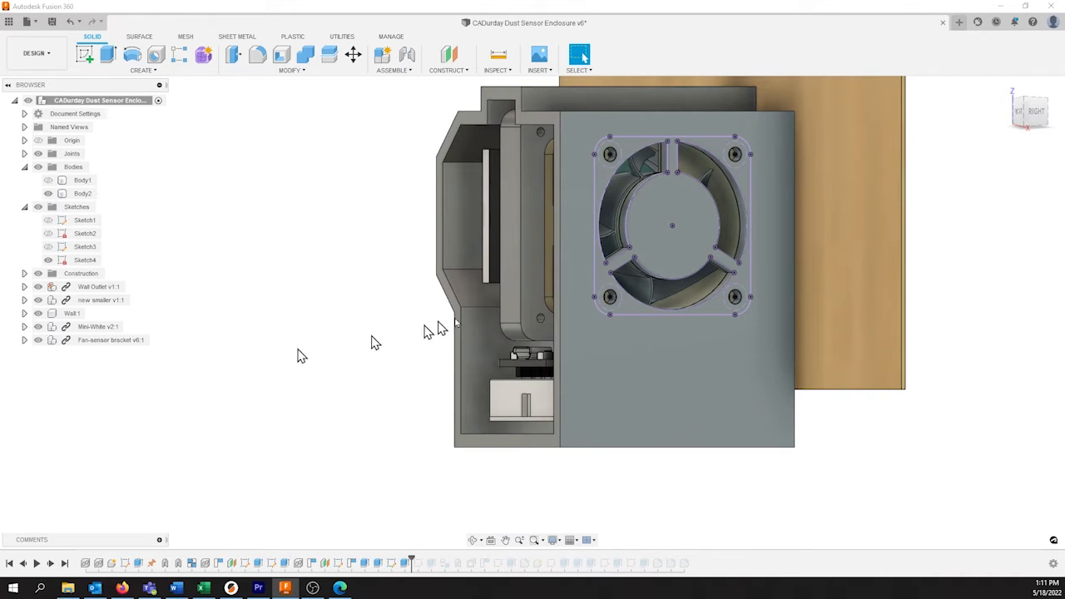
{"action": "left_click", "coordinate": [1035, 112]}
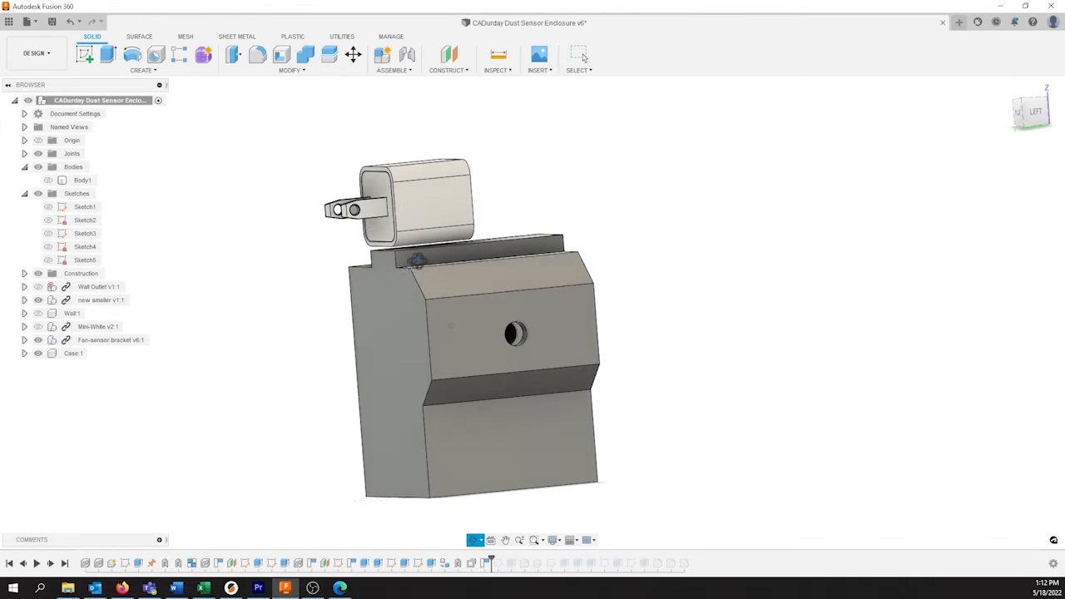
Open the Case component's Sketch1 for editing and hide the new smaller component.
{"action": "left_click_drag", "start_coordinate": [417, 261], "coordinate": [161, 273]}
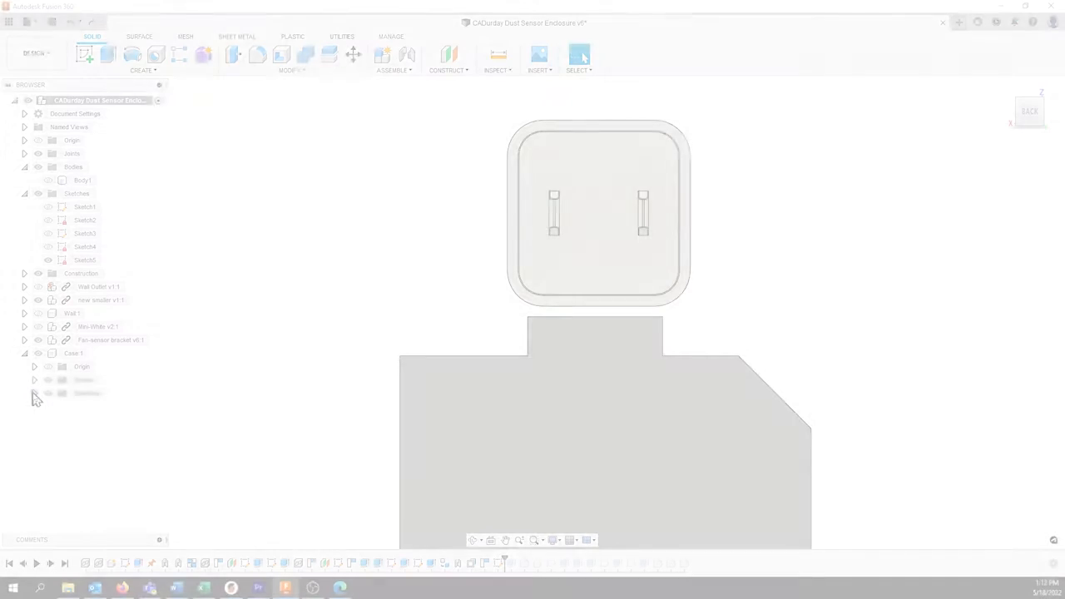
{"action": "left_click", "coordinate": [34, 393]}
{"action": "left_click", "coordinate": [57, 406]}
{"action": "left_click", "coordinate": [86, 407]}
{"action": "right_click", "coordinate": [90, 402]}
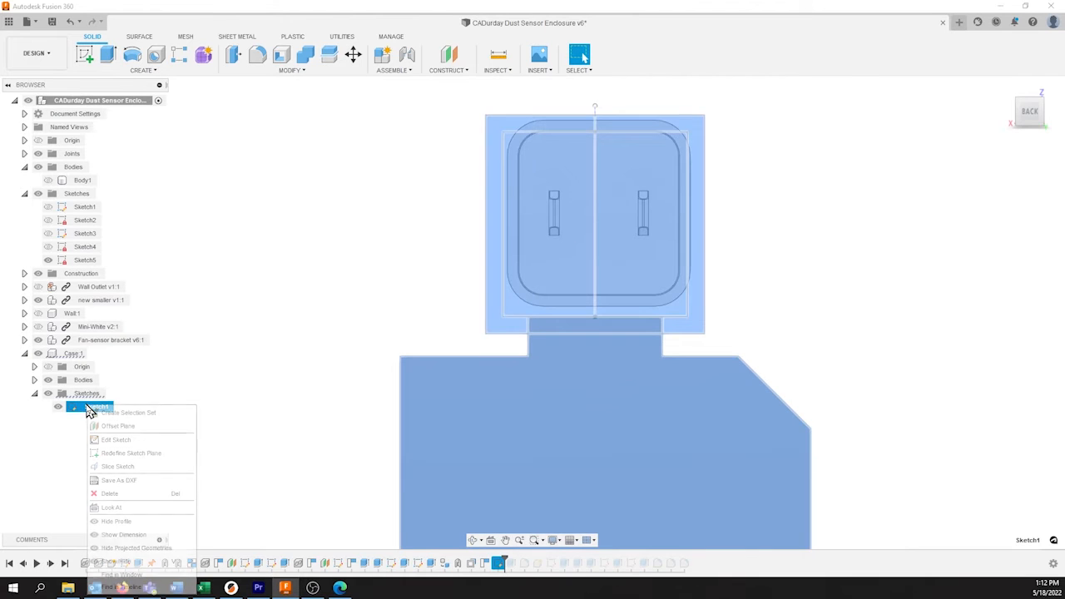
{"action": "left_click", "coordinate": [124, 439]}
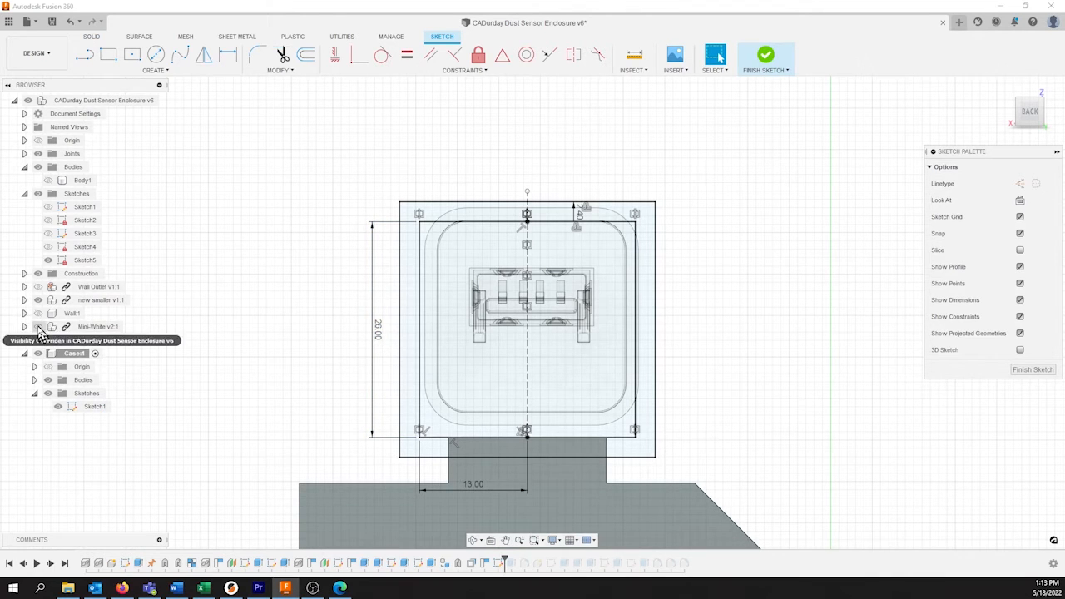
{"action": "left_click", "coordinate": [38, 301]}
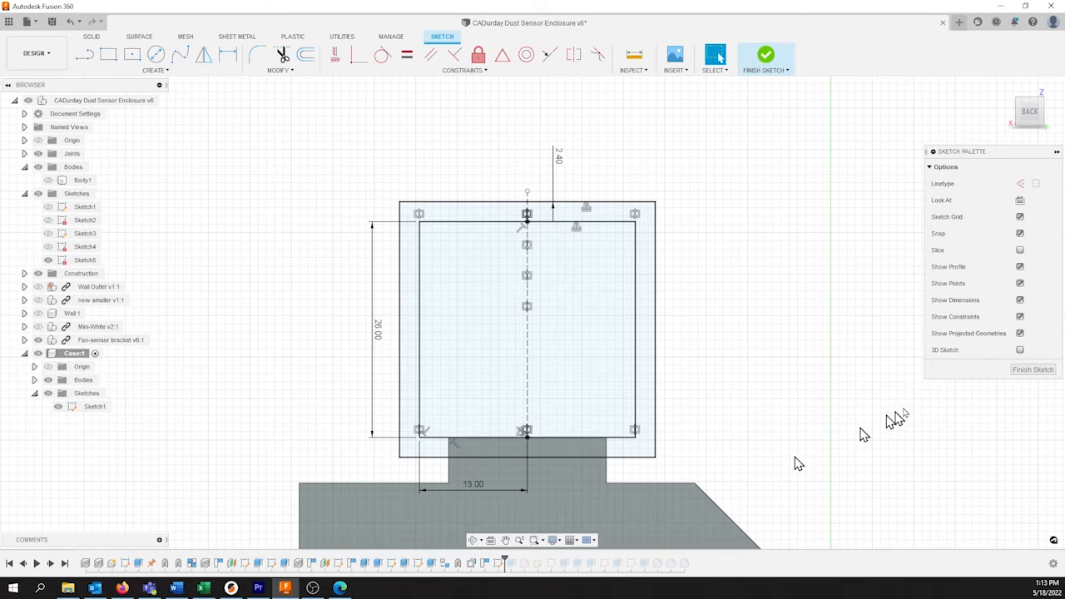
Finish the Case component's Sketch1, roll the timeline past the charger holder extrusion and hide the sketch.
{"action": "left_click", "coordinate": [1030, 370]}
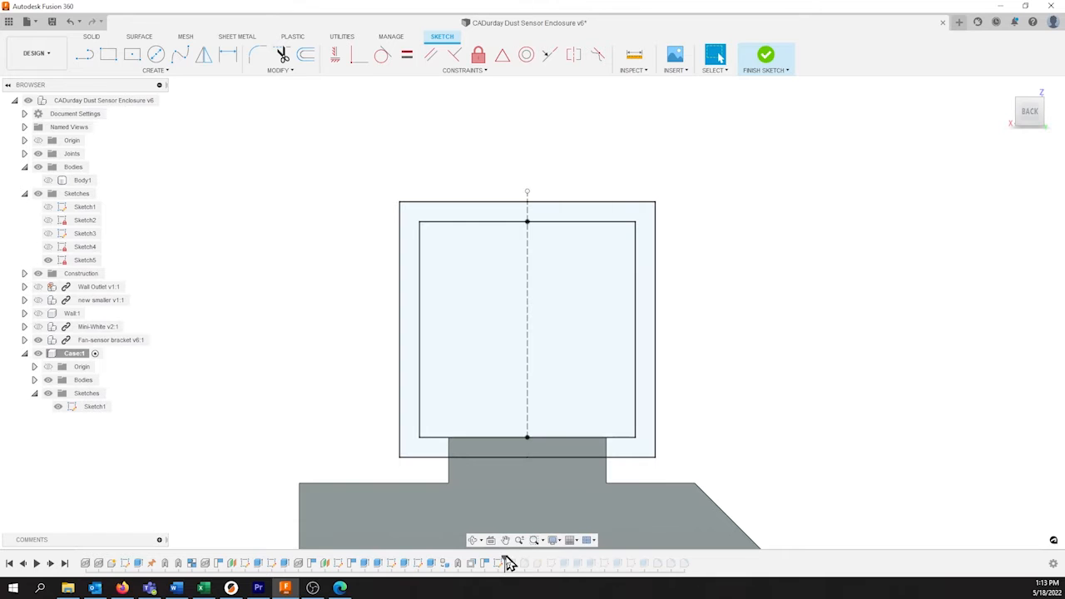
{"action": "mouse_move", "coordinate": [459, 430]}
{"action": "middle_mouse_down", "text": "shift"}
{"action": "mouse_move", "coordinate": [483, 366]}
{"action": "mouse_move", "coordinate": [492, 430]}
{"action": "mouse_move", "coordinate": [513, 410]}
{"action": "mouse_move", "coordinate": [656, 428]}
{"action": "mouse_move", "coordinate": [732, 417]}
{"action": "mouse_move", "coordinate": [815, 441]}
{"action": "middle_mouse_up", "text": "shift"}
{"action": "scroll", "coordinate": [492, 430], "scroll_direction": "down", "scroll_amount": 2}
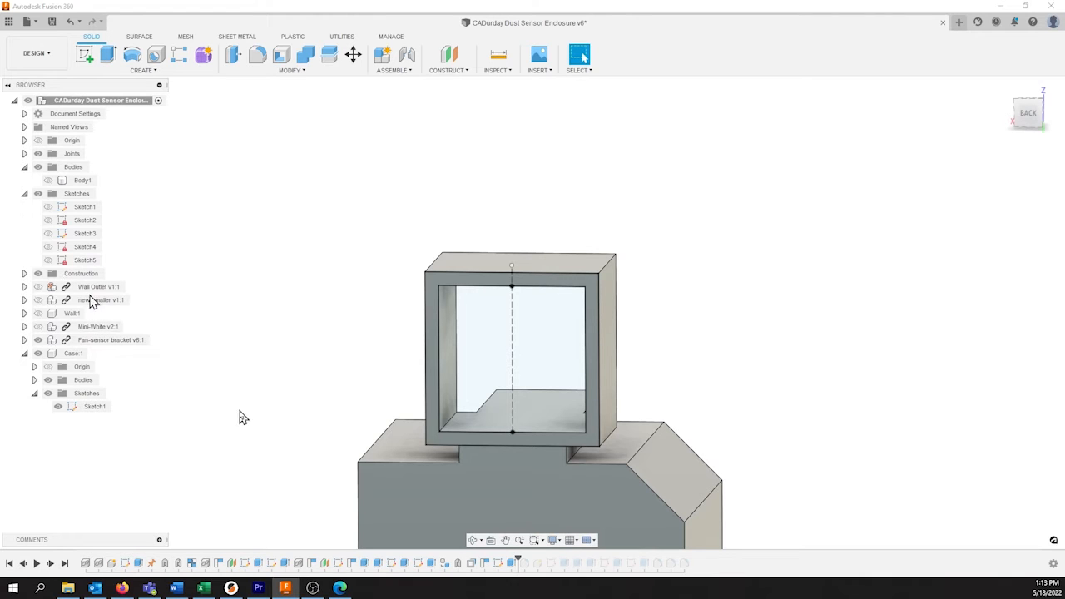
{"action": "left_click", "coordinate": [57, 407]}
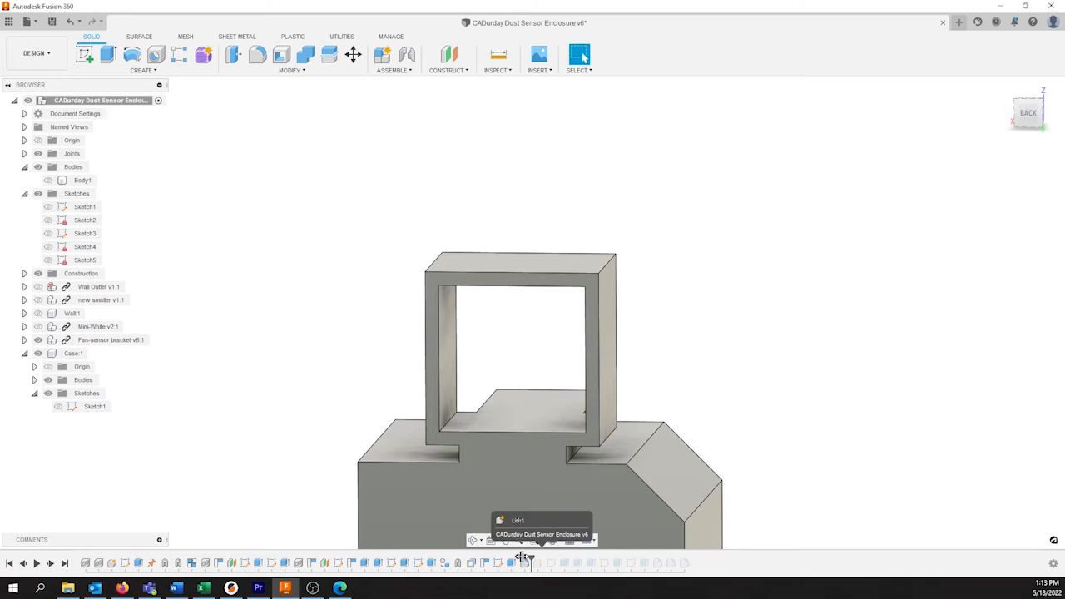
Roll the timeline forward to include the Lid component and its Sketch1, and show that sketch on the case's open face.
{"action": "left_click_drag", "start_coordinate": [515, 557], "coordinate": [541, 559]}
{"action": "left_click", "coordinate": [35, 447]}
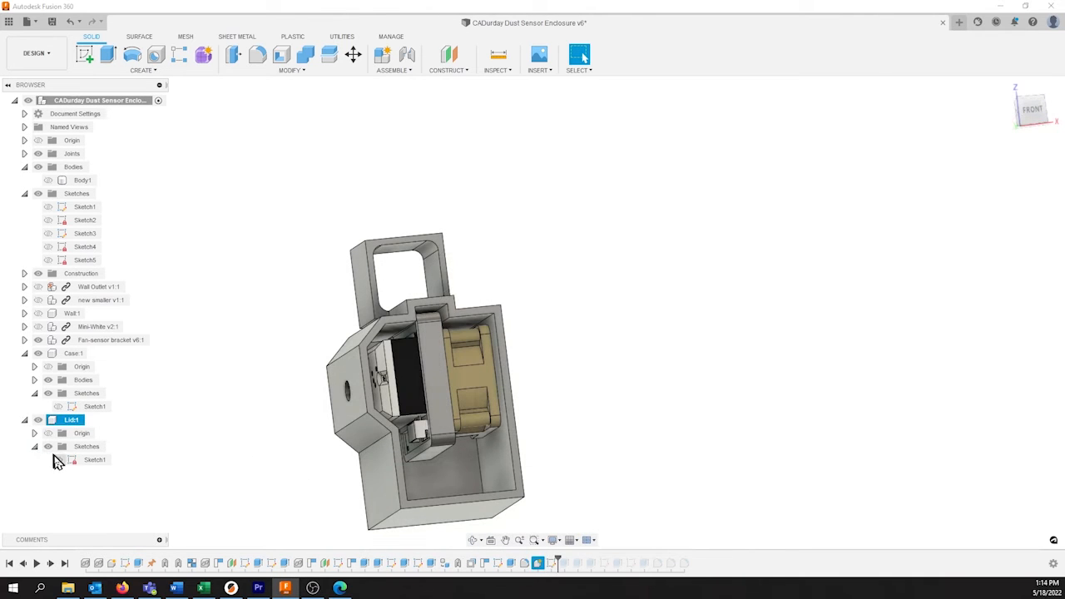
{"action": "left_click", "coordinate": [58, 459]}
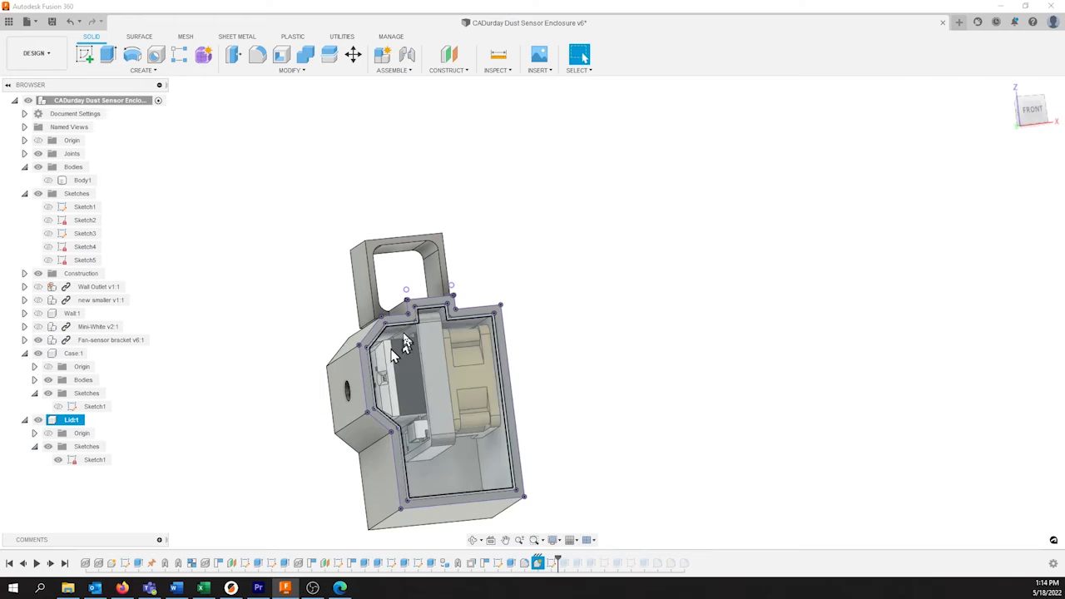
Examine the lid outline along the case's inner wall edge and open the Lid's Sketch1 for editing.
{"action": "scroll", "coordinate": [405, 326], "scroll_direction": "up", "scroll_amount": 3}
{"action": "scroll", "coordinate": [405, 326], "scroll_direction": "up", "scroll_amount": 6}
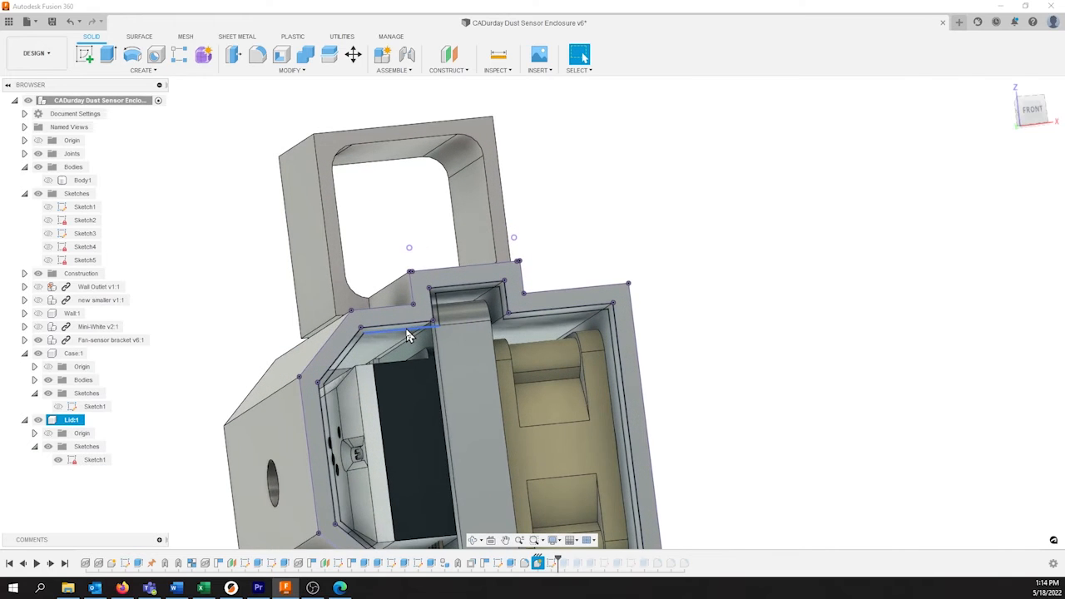
{"action": "scroll", "coordinate": [402, 328], "scroll_direction": "up", "scroll_amount": 2}
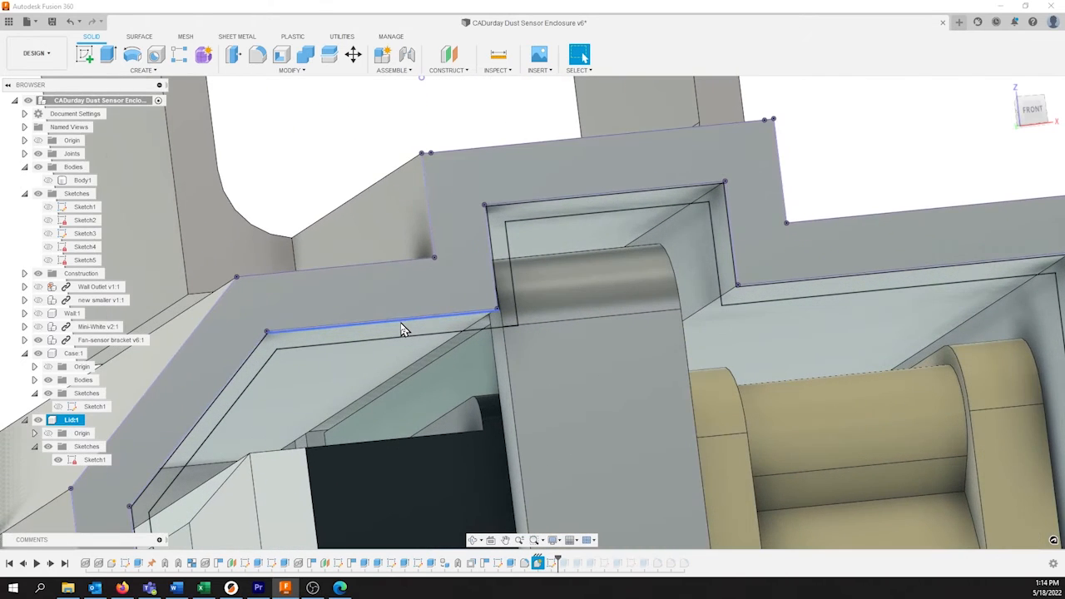
{"action": "scroll", "coordinate": [458, 330], "scroll_direction": "up", "scroll_amount": 8}
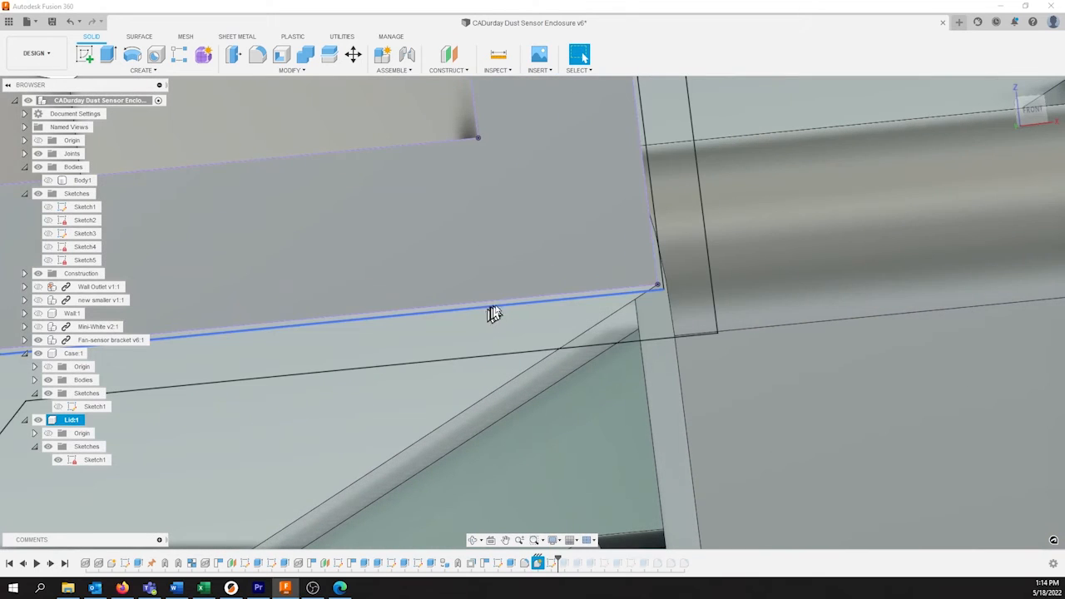
{"action": "scroll", "coordinate": [532, 306], "scroll_direction": "up", "scroll_amount": 6}
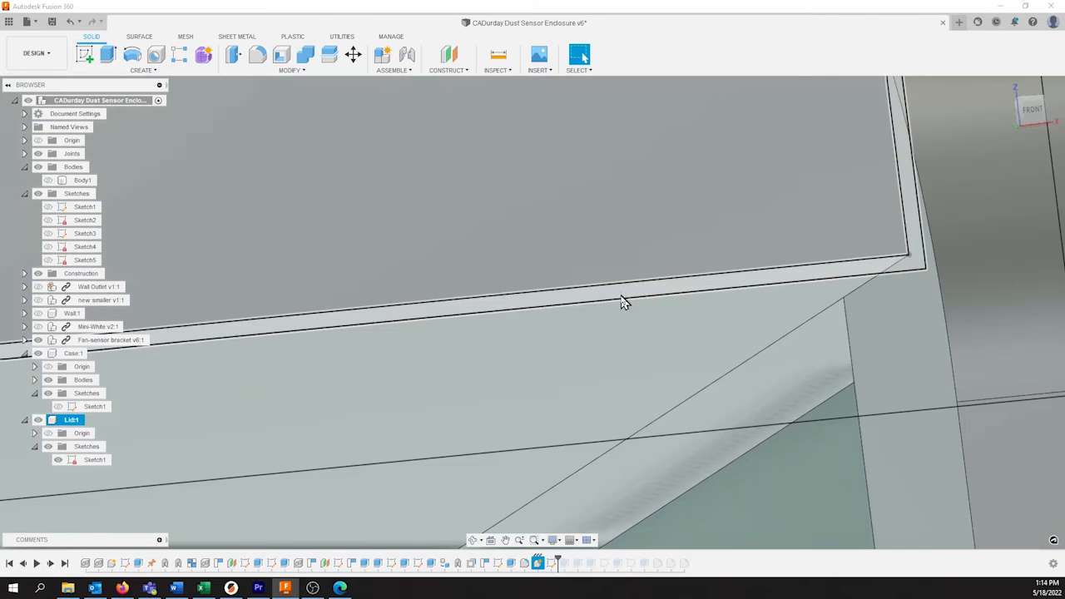
{"action": "right_click", "coordinate": [87, 460]}
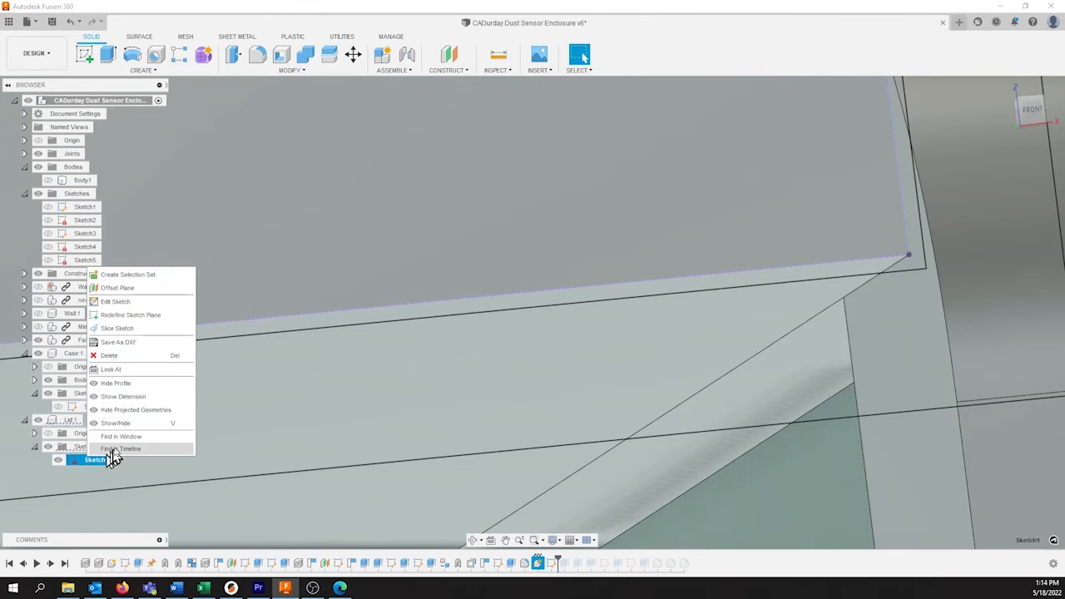
{"action": "left_click", "coordinate": [116, 302]}
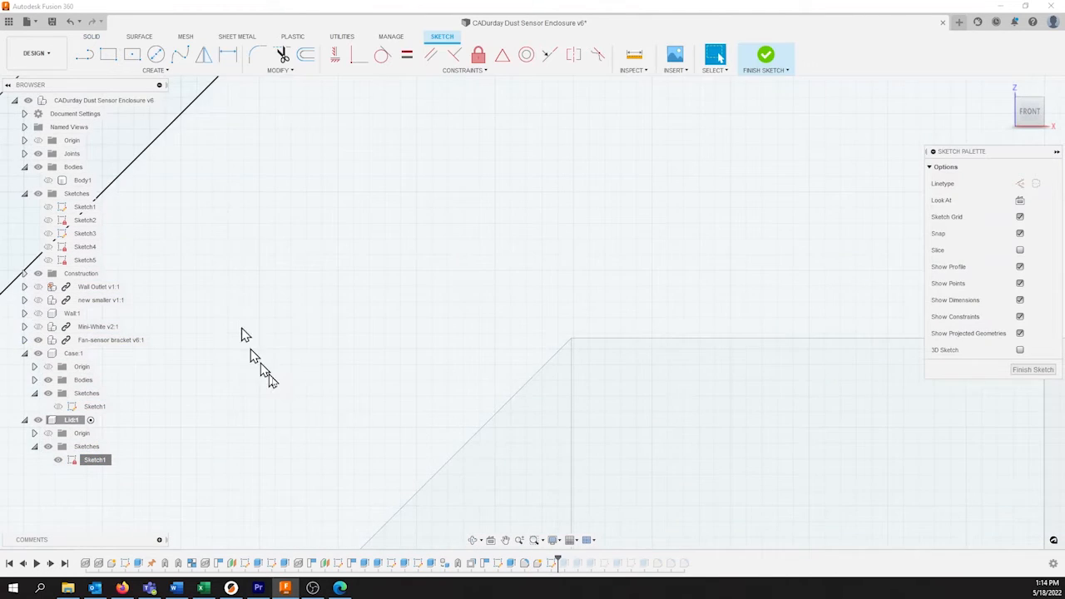
Move the 0.10 offset dimension clear of the lid outline, review both offset outlines and finish the sketch.
{"action": "scroll", "coordinate": [499, 242], "scroll_direction": "up", "scroll_amount": 6}
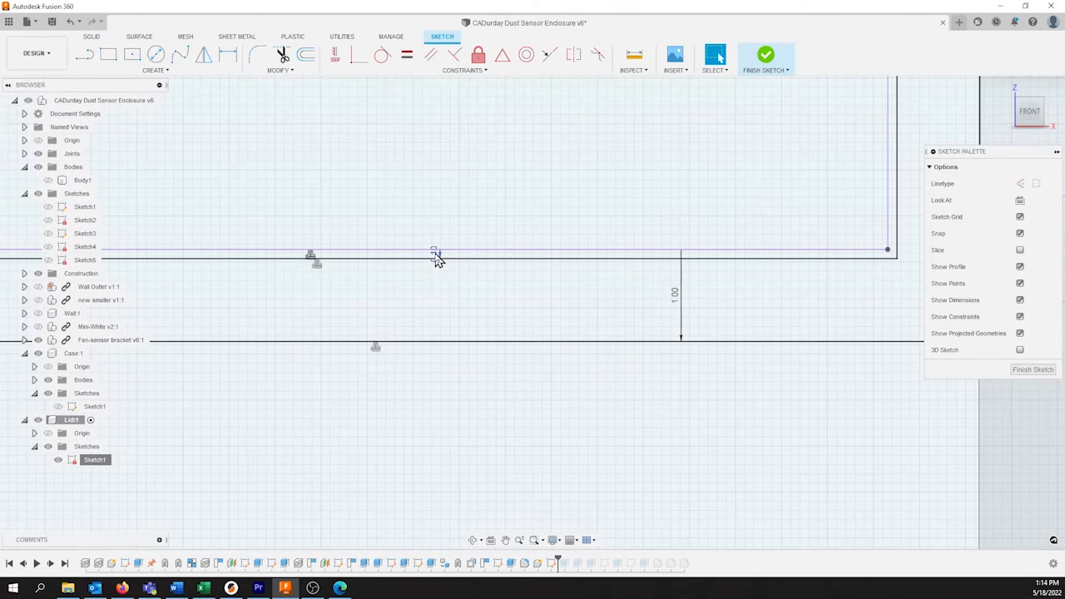
{"action": "left_click_drag", "start_coordinate": [657, 209], "coordinate": [657, 208]}
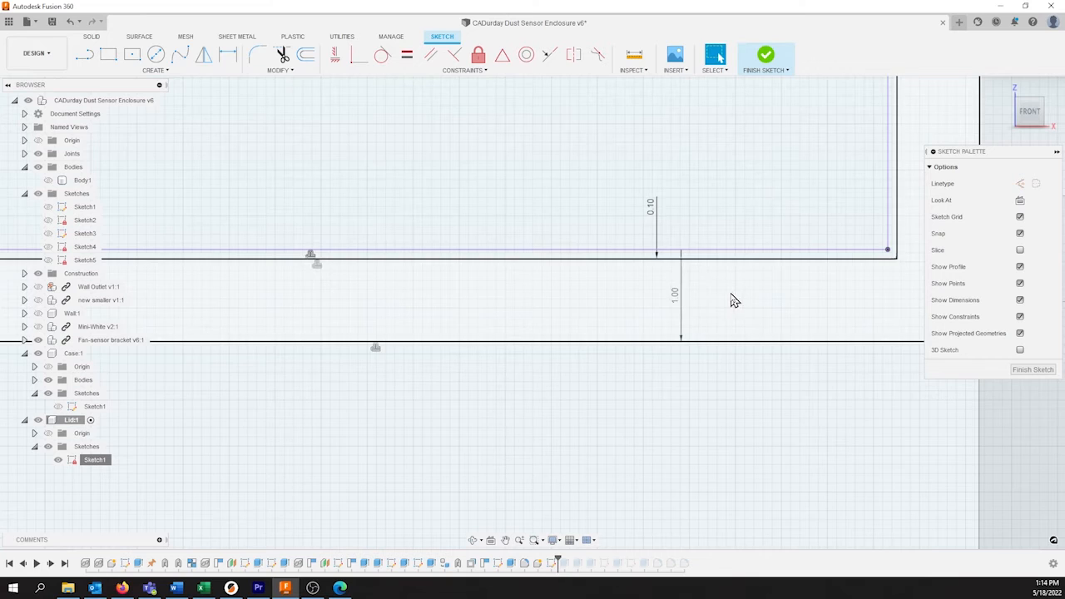
{"action": "scroll", "coordinate": [471, 311], "scroll_direction": "down", "scroll_amount": 5}
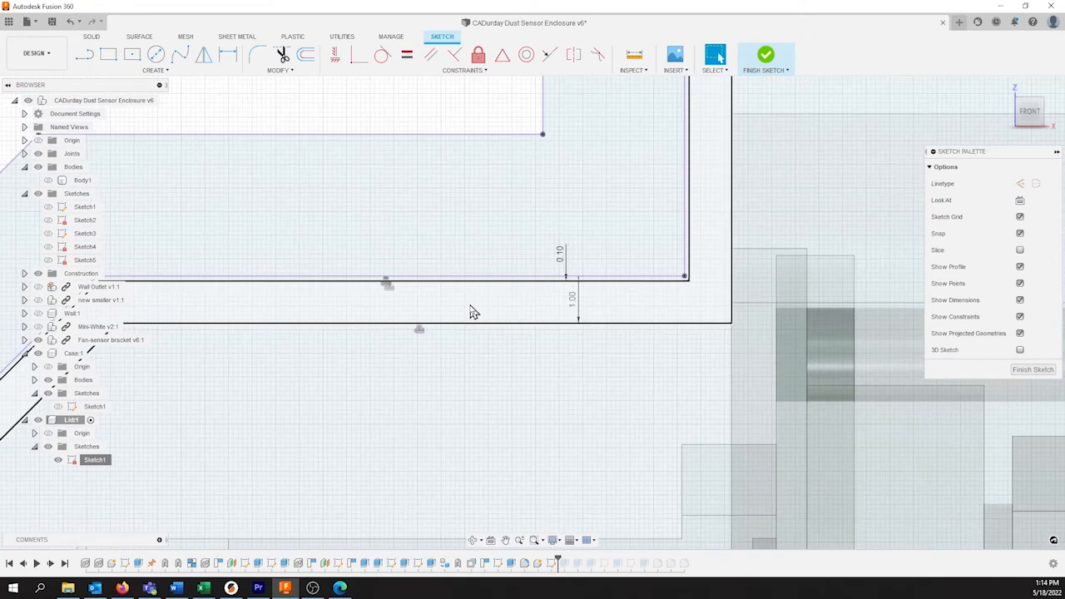
{"action": "scroll", "coordinate": [470, 312], "scroll_direction": "down", "scroll_amount": 5}
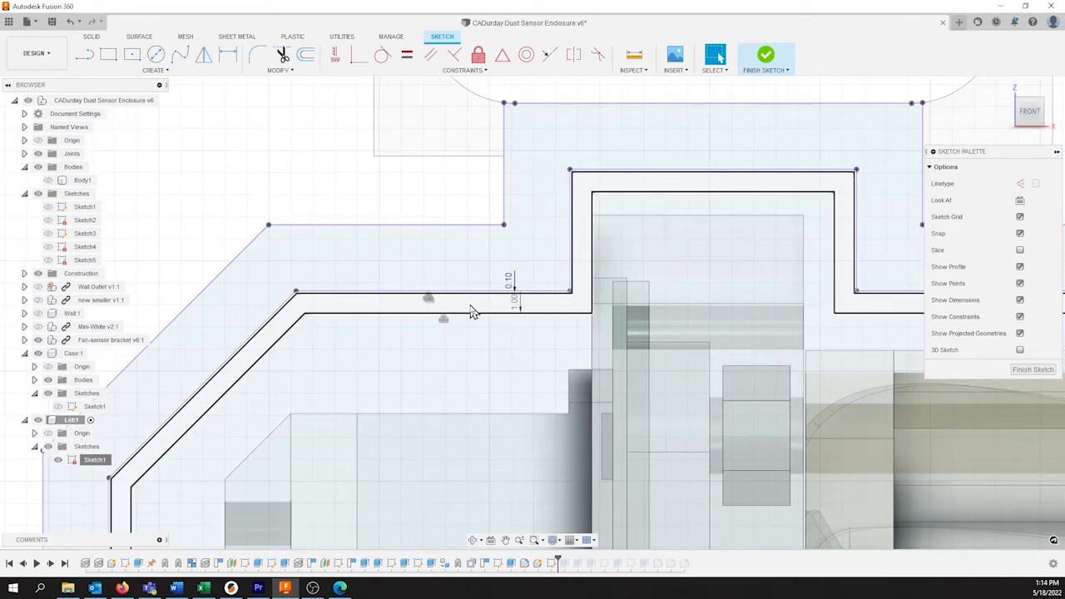
{"action": "scroll", "coordinate": [471, 312], "scroll_direction": "down", "scroll_amount": 5}
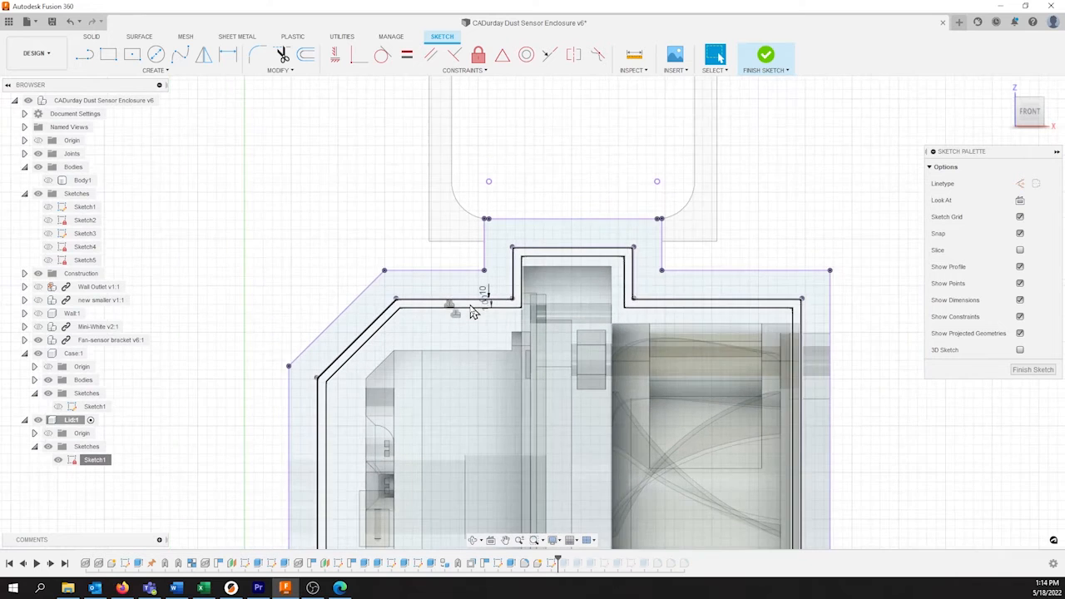
{"action": "scroll", "coordinate": [470, 312], "scroll_direction": "down", "scroll_amount": 3}
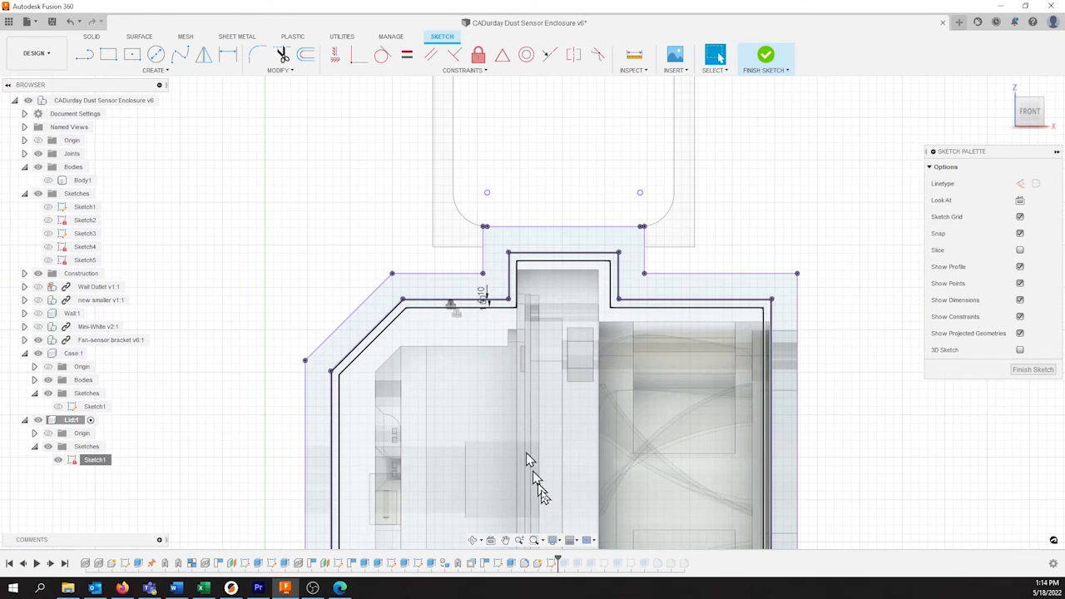
{"action": "left_click", "coordinate": [1032, 370]}
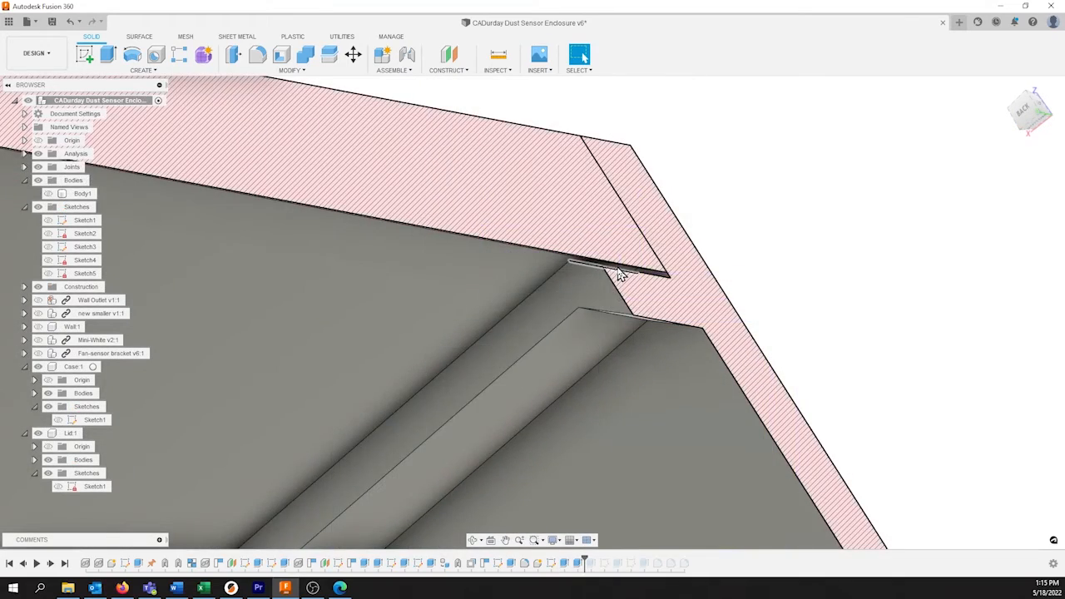
Inspect the lid-to-case joint in the section view from several sides and turn off the section analysis.
{"action": "scroll", "coordinate": [619, 275], "scroll_direction": "down", "scroll_amount": 6}
{"action": "middle_click_drag", "start_coordinate": [585, 386], "coordinate": [558, 396], "text": "shift"}
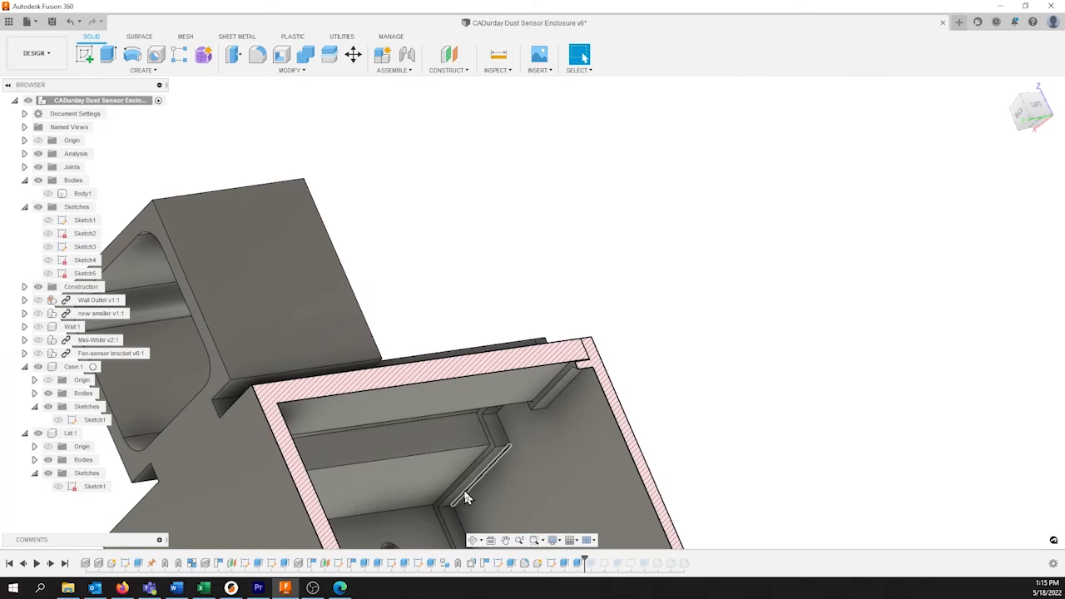
{"action": "middle_click_drag", "start_coordinate": [466, 497], "coordinate": [376, 405]}
{"action": "scroll", "coordinate": [374, 405], "scroll_direction": "down", "scroll_amount": 8}
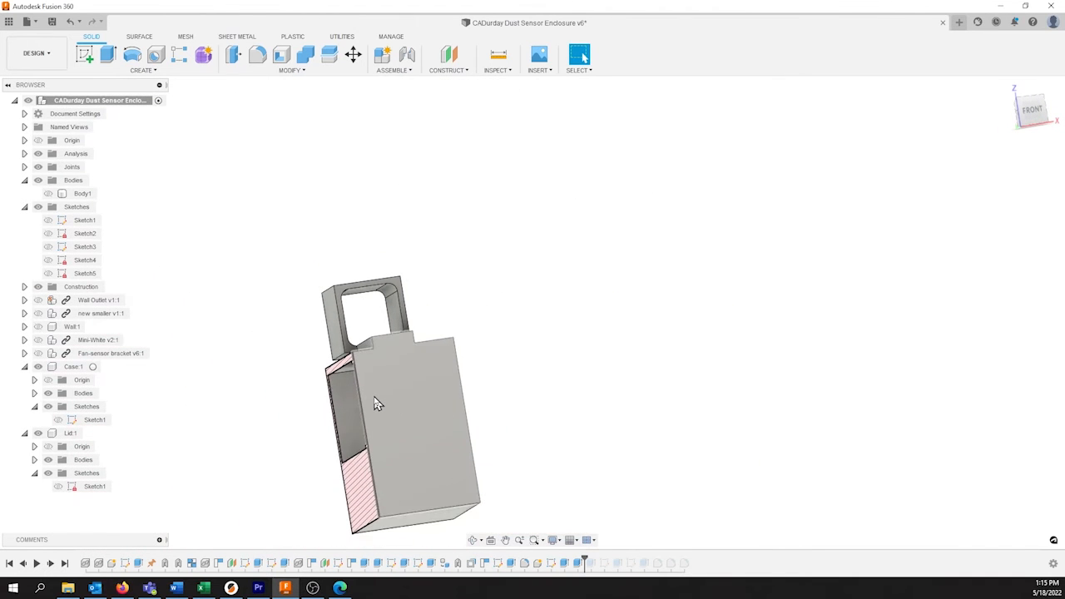
{"action": "left_click", "coordinate": [38, 155]}
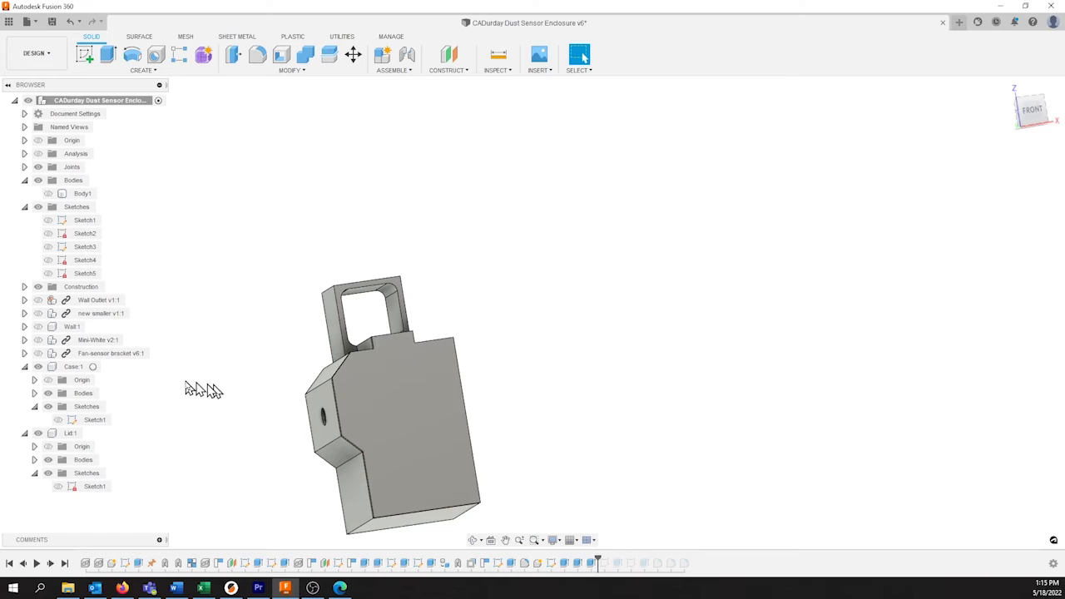
Hide the Case component and inspect the raised lip on the lid's inner face.
{"action": "left_click", "coordinate": [37, 367]}
{"action": "middle_click_drag", "start_coordinate": [355, 416], "coordinate": [521, 376], "text": "shift"}
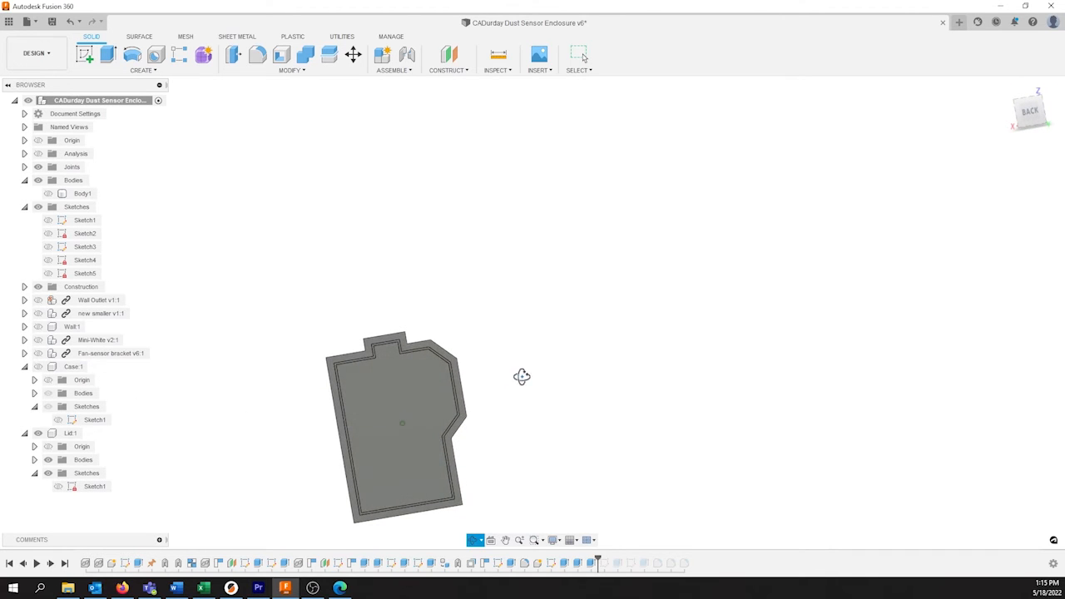
{"action": "middle_click_drag", "start_coordinate": [374, 488], "coordinate": [503, 370]}
Show the Case's Sketch2 and examine its circular profile at the front edge of the case's raised top section.
{"action": "scroll", "coordinate": [528, 317], "scroll_direction": "up", "scroll_amount": 3}
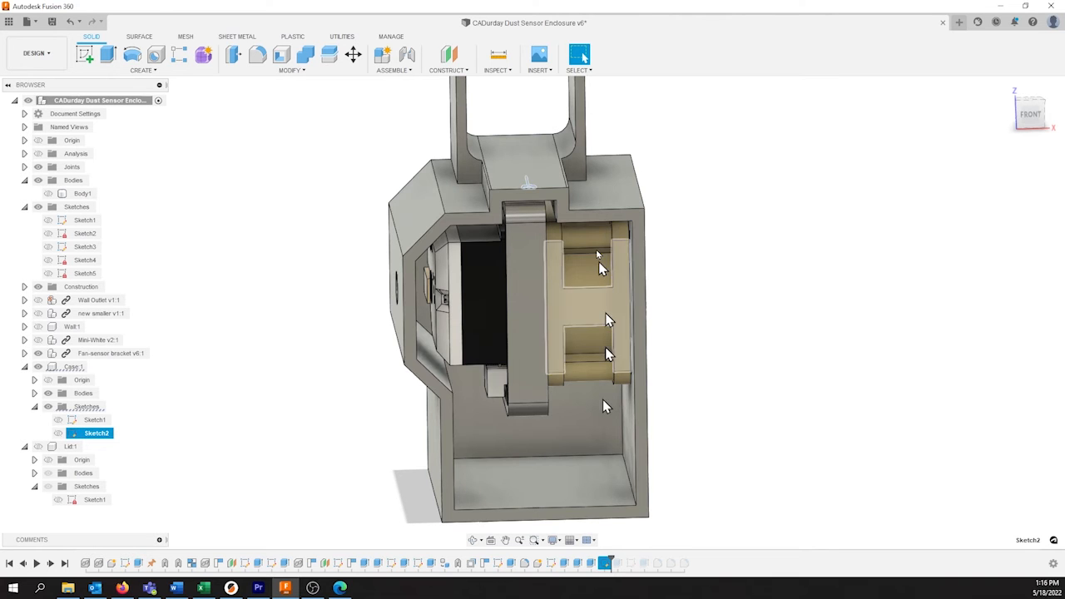
{"action": "middle_click_drag", "start_coordinate": [558, 197], "coordinate": [540, 250], "text": "shift"}
{"action": "scroll", "coordinate": [541, 249], "scroll_direction": "up", "scroll_amount": 6}
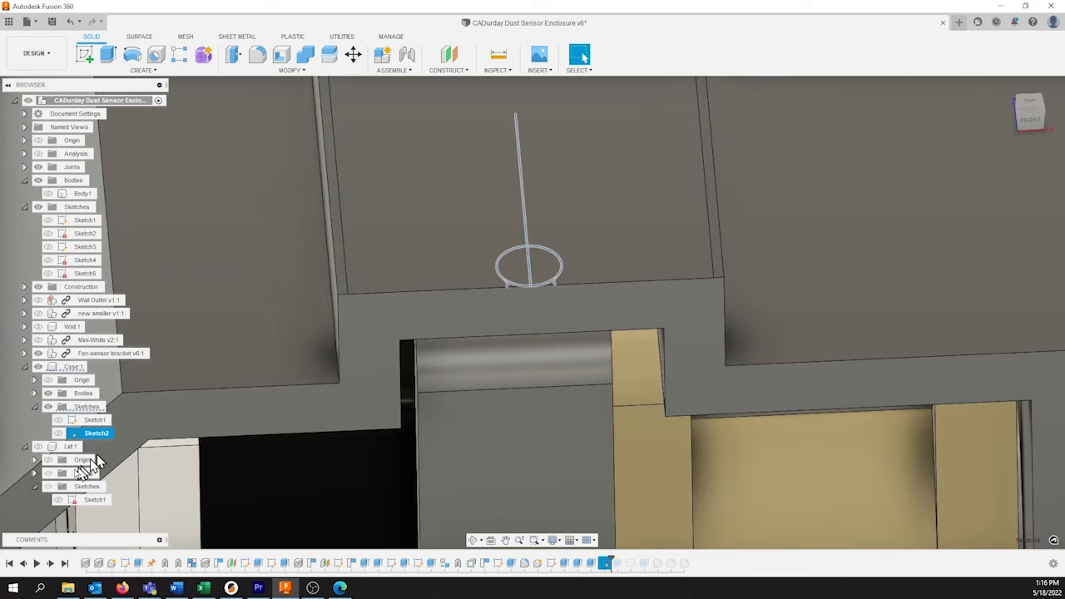
{"action": "left_click", "coordinate": [57, 434]}
{"action": "middle_click_drag", "start_coordinate": [539, 261], "coordinate": [539, 289], "text": "shift"}
{"action": "scroll", "coordinate": [542, 269], "scroll_direction": "up", "scroll_amount": 4}
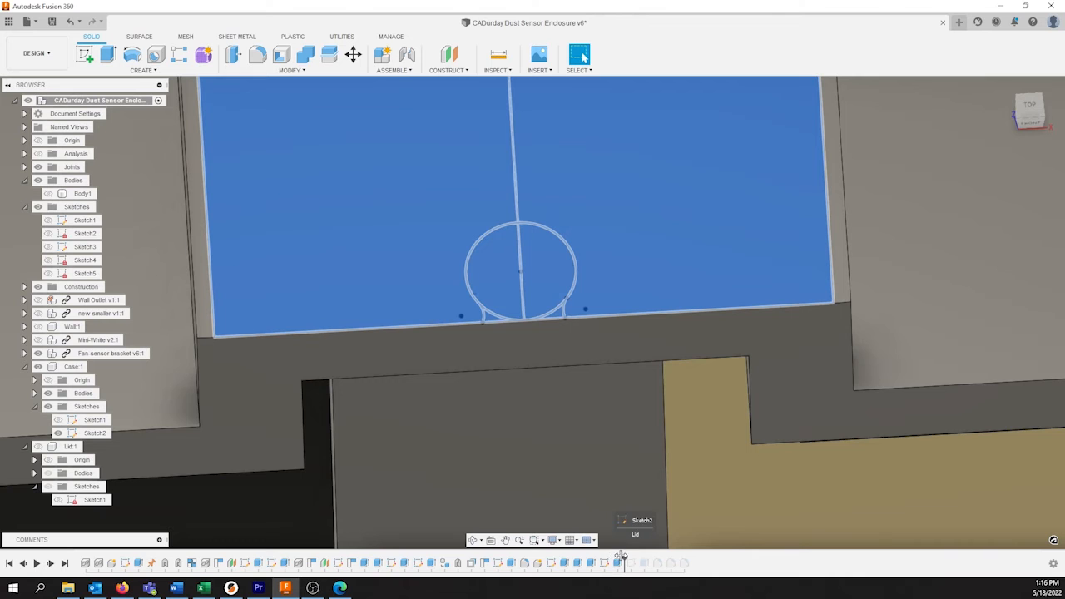
Roll the timeline past the extrusion following the Case's Sketch2 and inspect the top front edge.
{"action": "left_click_drag", "start_coordinate": [620, 556], "coordinate": [623, 558]}
{"action": "mouse_move", "coordinate": [609, 355]}
{"action": "middle_mouse_down", "text": "shift"}
{"action": "mouse_move", "coordinate": [613, 336]}
{"action": "mouse_move", "coordinate": [635, 335]}
{"action": "mouse_move", "coordinate": [578, 329]}
{"action": "mouse_move", "coordinate": [592, 322]}
{"action": "middle_mouse_up", "text": "shift"}
{"action": "middle_click_drag", "start_coordinate": [592, 322], "coordinate": [608, 316], "text": "shift"}
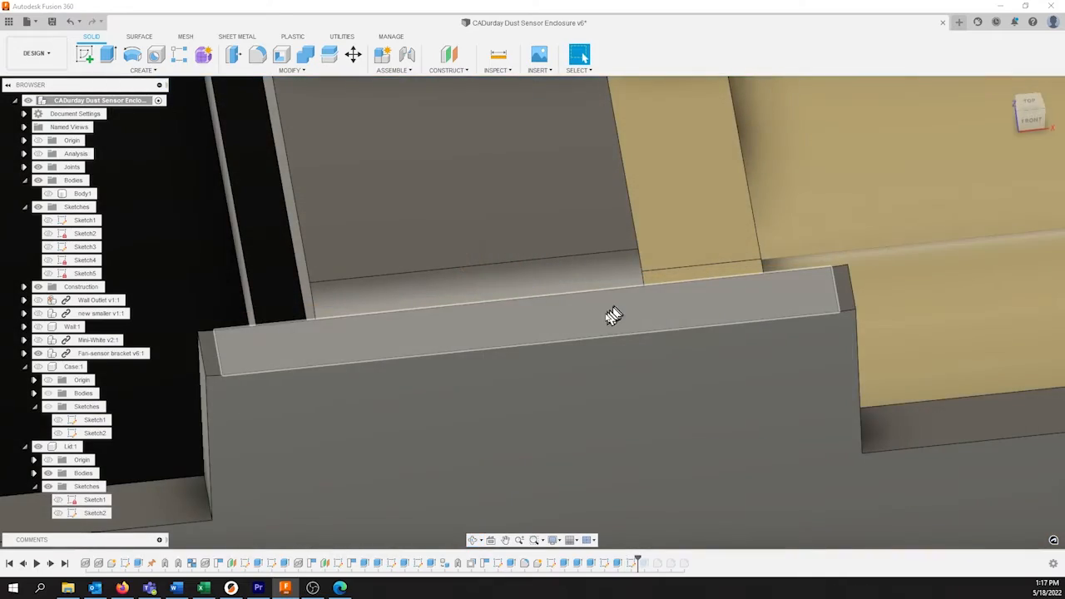
Show the Lid's Sketch2 and inspect its rounded profile on the raised section of the lid's lip.
{"action": "mouse_move", "coordinate": [613, 315]}
{"action": "middle_mouse_down", "text": "shift"}
{"action": "mouse_move", "coordinate": [579, 350]}
{"action": "mouse_move", "coordinate": [579, 375]}
{"action": "mouse_move", "coordinate": [546, 392]}
{"action": "middle_mouse_up", "text": "shift"}
{"action": "left_click", "coordinate": [58, 513]}
{"action": "mouse_move", "coordinate": [499, 250]}
{"action": "middle_mouse_down", "text": "shift"}
{"action": "mouse_move", "coordinate": [515, 235]}
{"action": "mouse_move", "coordinate": [526, 243]}
{"action": "mouse_move", "coordinate": [502, 245]}
{"action": "mouse_move", "coordinate": [506, 231]}
{"action": "middle_mouse_up", "text": "shift"}
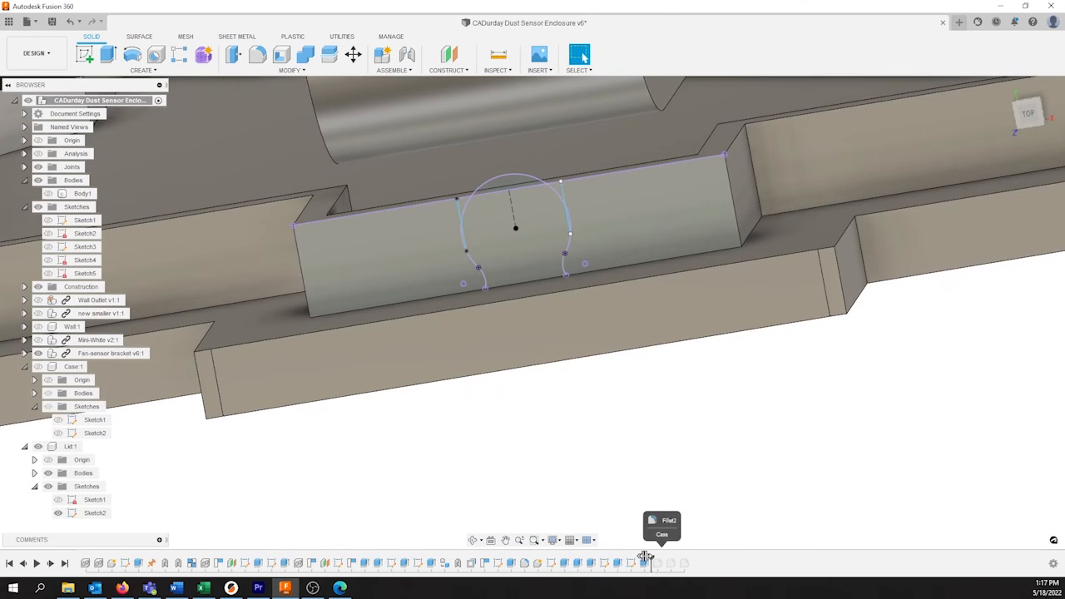
Roll the timeline forward through the remaining extrusion and fillets and inspect the finished enclosure from the lid side.
{"action": "left_click_drag", "start_coordinate": [645, 556], "coordinate": [649, 564]}
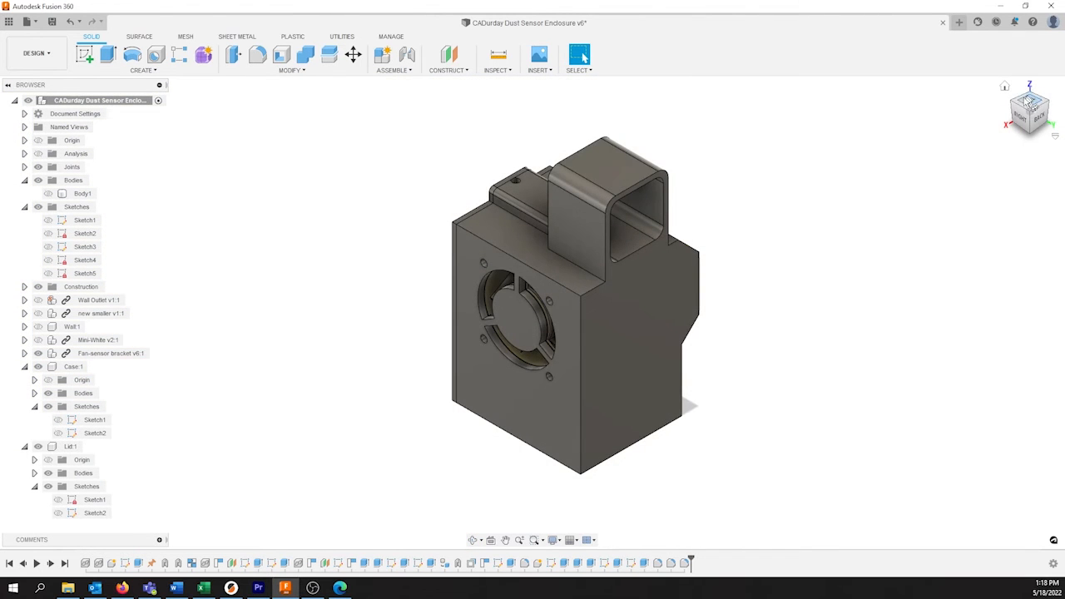
{"action": "left_click_drag", "start_coordinate": [1028, 101], "coordinate": [997, 123]}
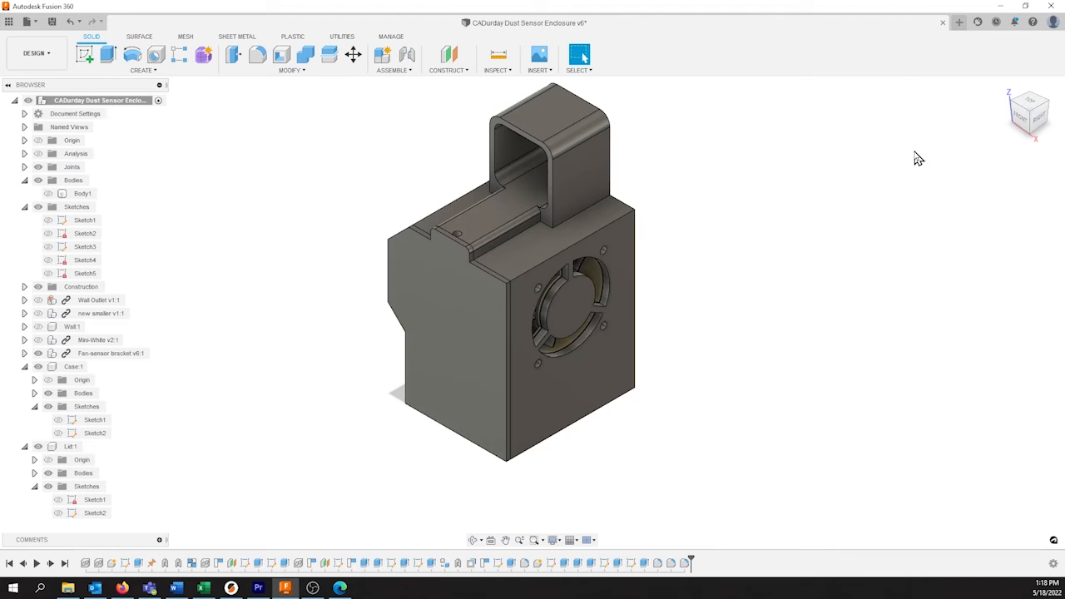